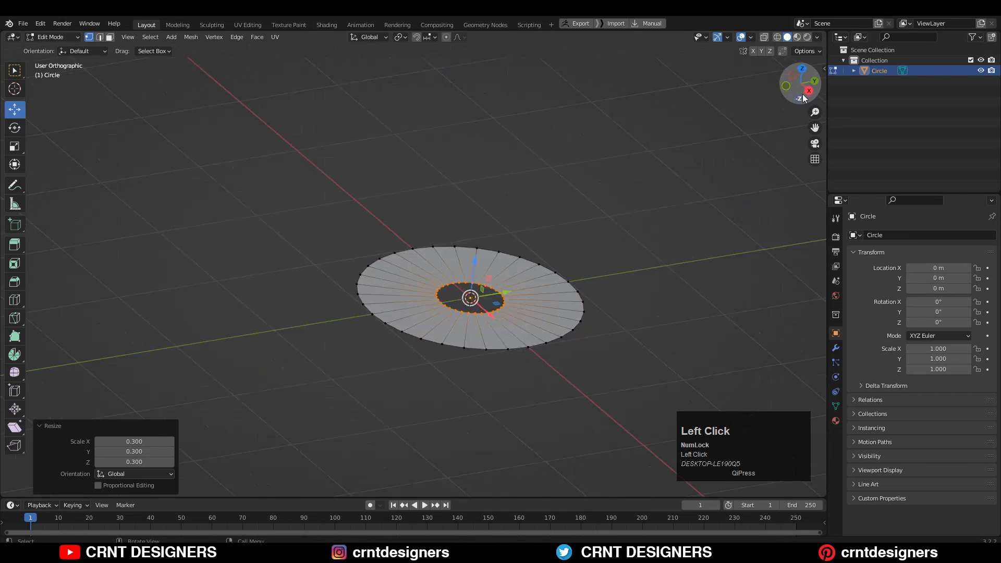
- Raise the selected inner edge loop 0.2 m along Z
click(800, 84)
click(817, 84)
ctrl+drag(462, 244, 464, 217)
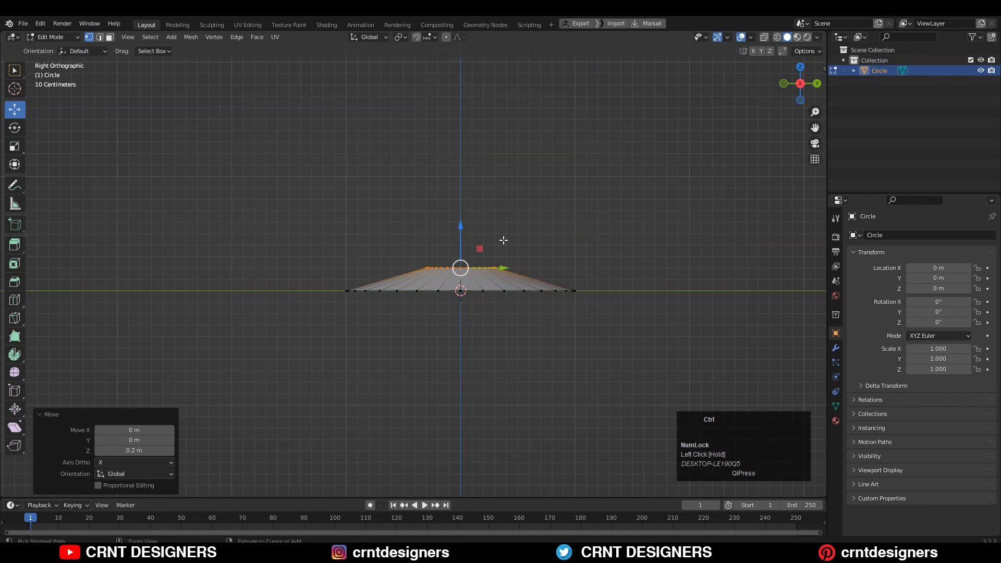
- Add one loop cut around the cone's slope and adjust it to give the slope a concave profile
middle_drag(503, 239, 527, 291)
click(802, 88)
click(802, 86)
drag(370, 225, 370, 225)
scroll(382, 241, up, 4)
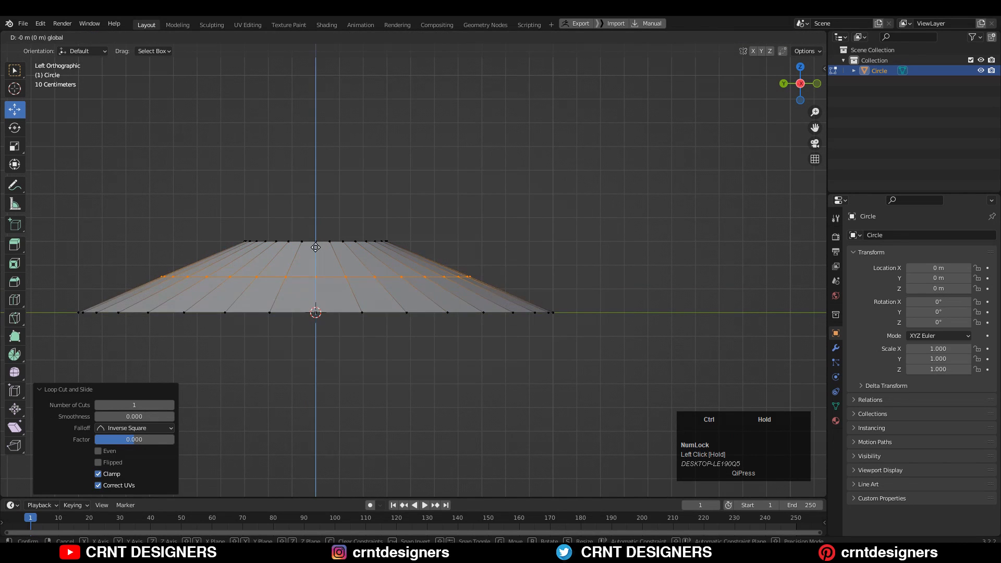
drag(316, 247, 320, 249)
middle_drag(320, 249, 457, 262)
shift+middle_drag(457, 261, 469, 279)
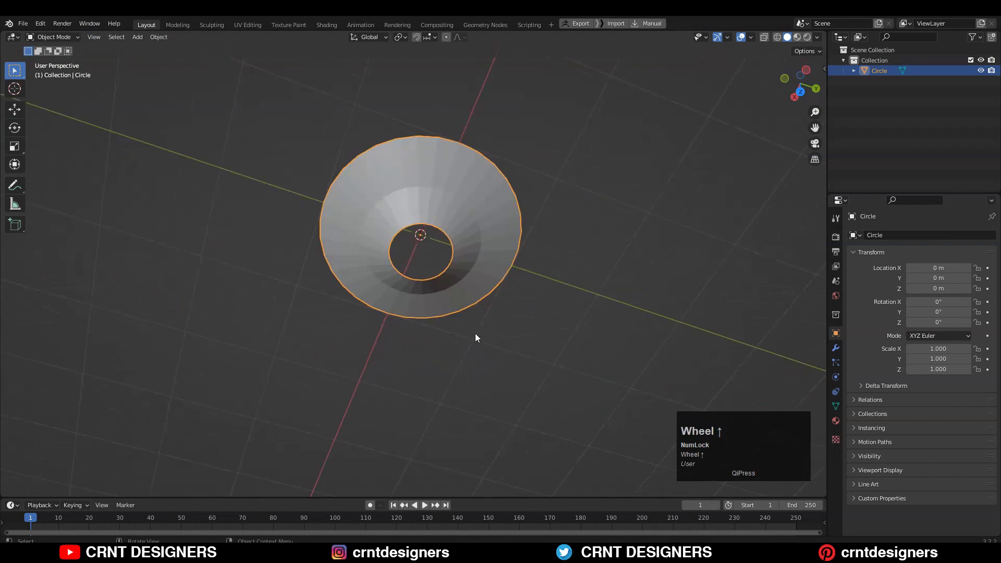
scroll(476, 335, up, 1)
shift+middle_drag(521, 239, 530, 294)
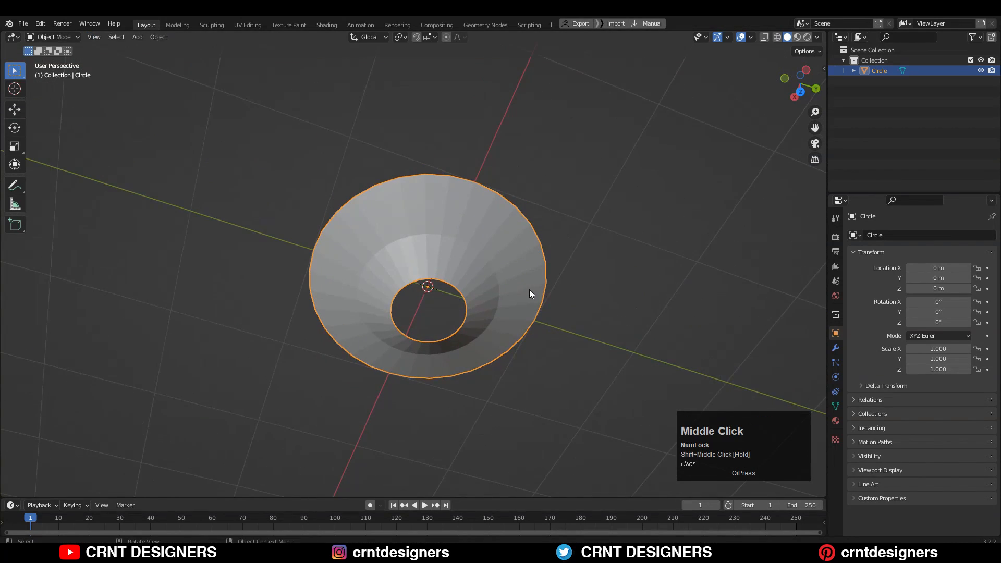
- Select the cone's inner top rim edge loop and adjust its height and scale
click(800, 91)
key(Tab)
shift+middle_drag(572, 234, 536, 283)
scroll(532, 284, up, 1)
key(2)
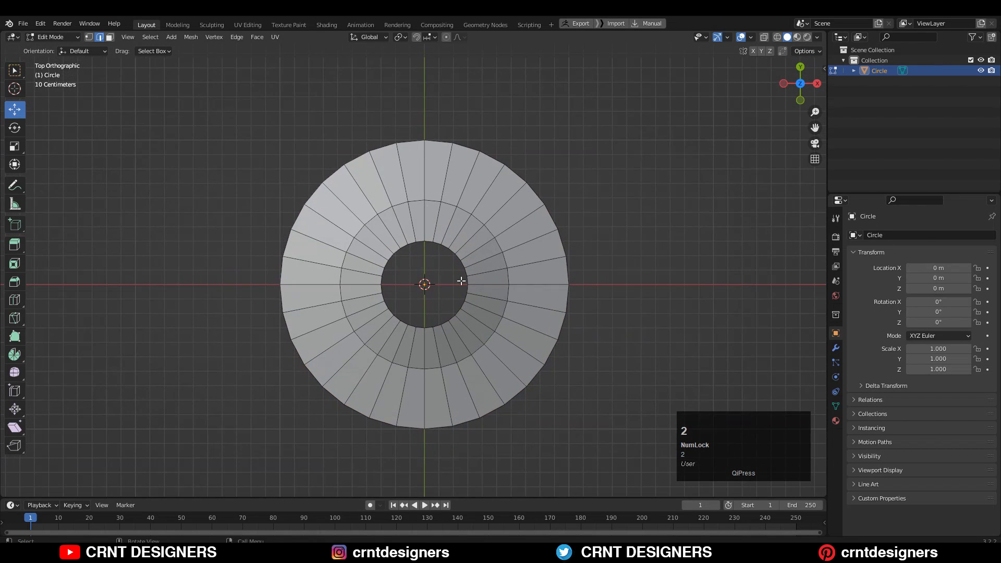
alt+click(463, 280)
middle_drag(462, 280, 540, 262)
click(816, 88)
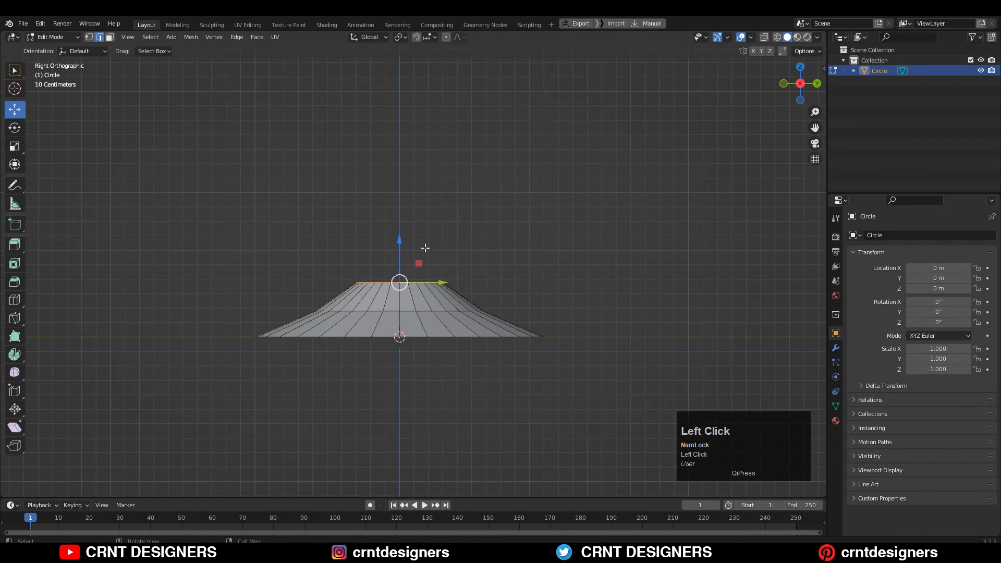
scroll(449, 273, up, 1)
shift+middle_drag(426, 248, 449, 256)
mouse_move(412, 262)
mouse_down()
mouse_move(412, 273)
mouse_move(412, 261)
mouse_up()
key(s)
click(509, 299)
- Extrude the top rim loop upward along Z and scale it inward to continue the slope
scroll(503, 298, up, 3)
key(e)
key(z)
click(420, 287)
key(s)
key(s)
click(532, 307)
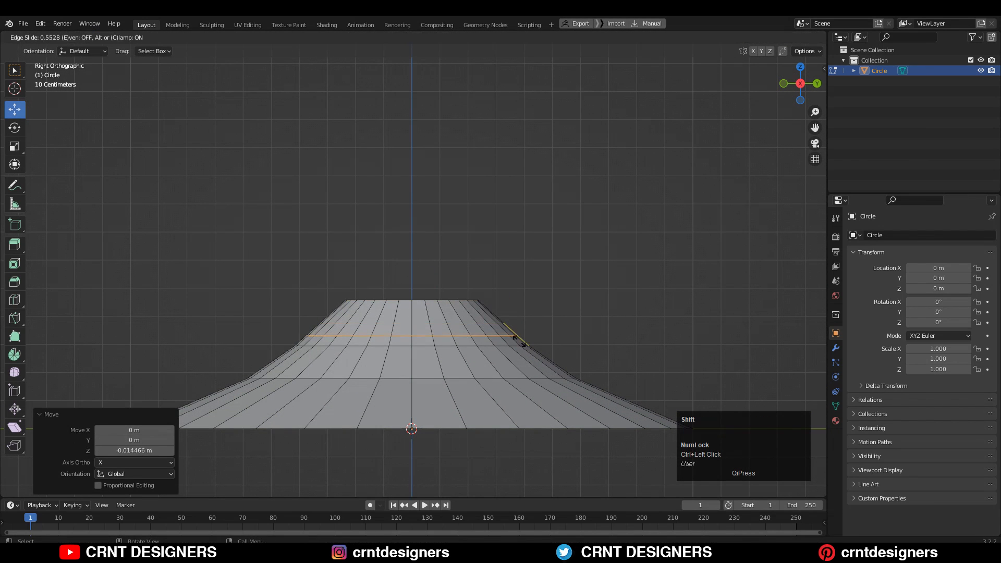
- Place a loop cut low on the upper band, scale it to 0.954 and lower it to form a small step
click(593, 340)
key(s)
click(410, 294)
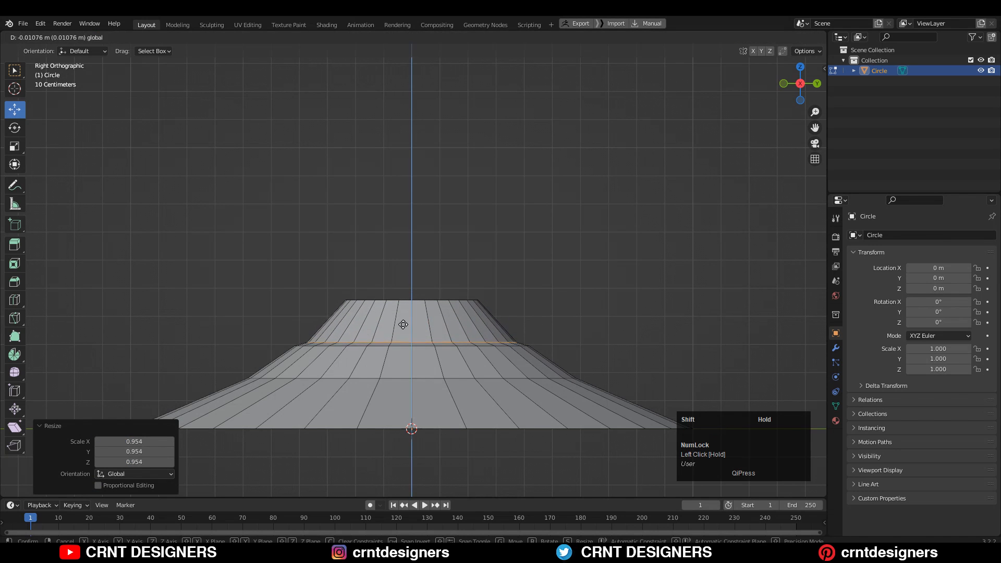
shift+drag(398, 353, 399, 353)
- Flatten the small step's edge loops by scaling them to 0 along Z
click(765, 37)
drag(567, 331, 229, 360)
key(s)
key(z)
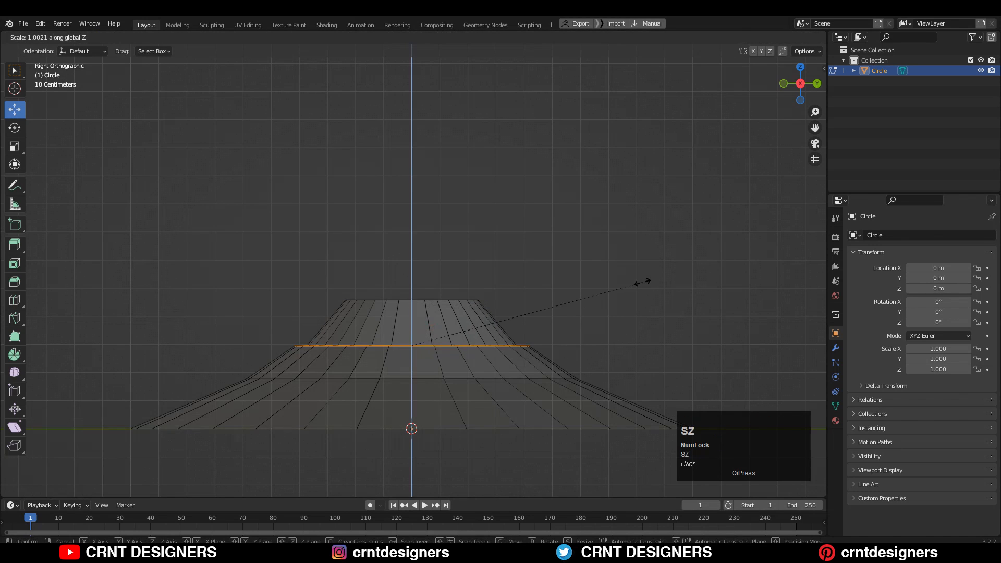
key(0)
click(643, 281)
click(764, 38)
- Extrude the two rim edges on the +X side outward, scale the tip to 0.6 and move it another 0.1 m along X
middle_drag(540, 209, 539, 244)
key(KP_7)
scroll(552, 293, down, 5)
click(545, 300)
shift+click(544, 324)
ctrl+scroll(584, 340, down, 1)
key(e)
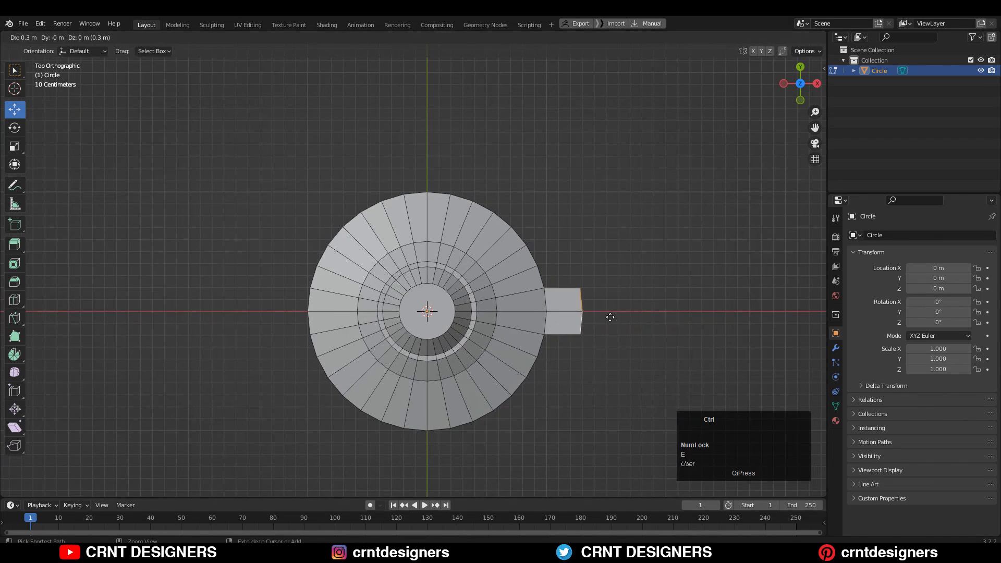
click(616, 317)
key(s)
ctrl+click(631, 322)
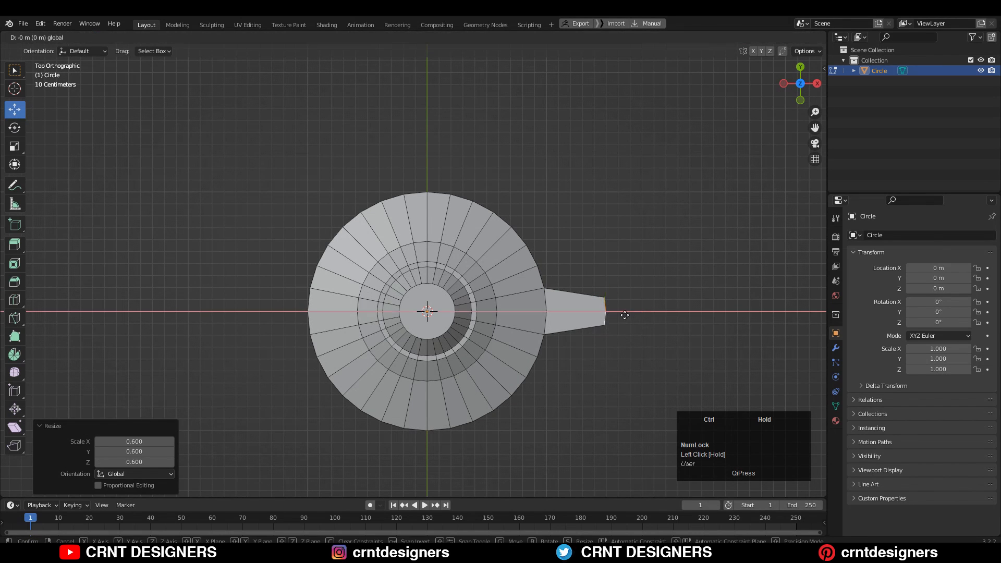
ctrl+drag(622, 315, 634, 310)
- Symmetrize the whole mesh from +X to -X to copy the long tab to the opposite side
shift+middle_drag(300, 159, 309, 146)
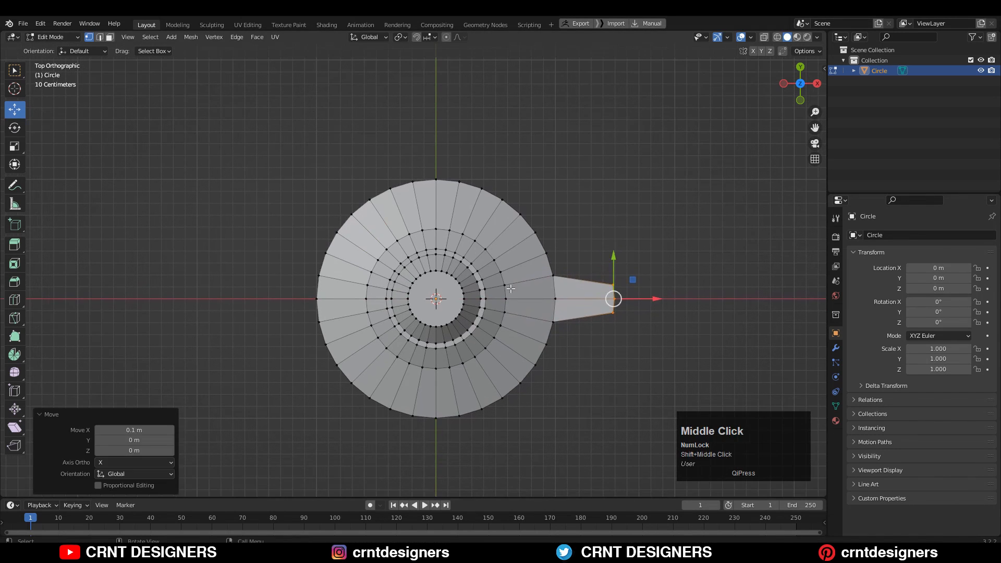
key(a)
click(188, 37)
click(216, 189)
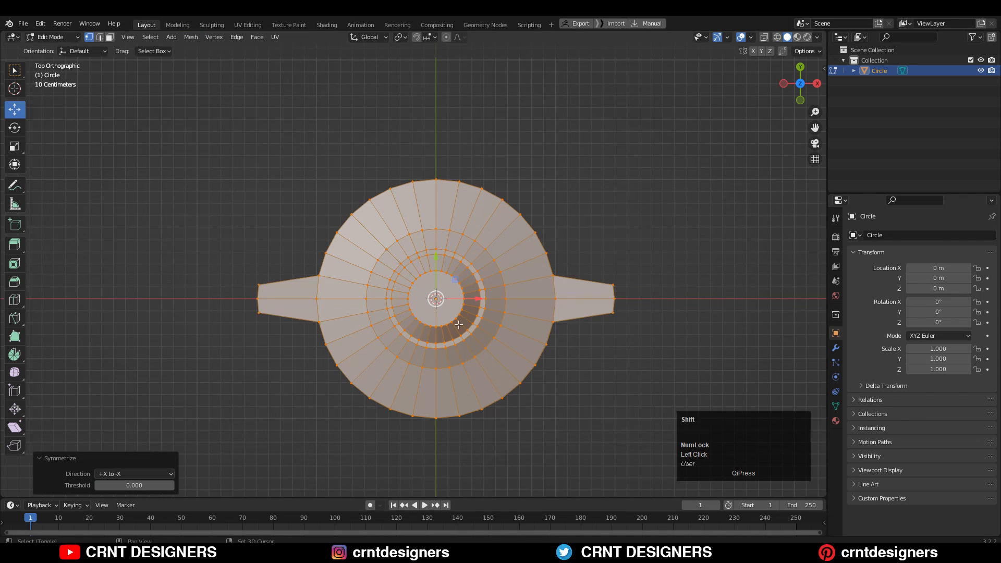
- Extrude pairs of rim edges at both Y ends and the four diagonals, scaling them outward by 1.208 to form short tabs
shift+middle_drag(459, 324, 510, 243)
key(2)
click(478, 337)
shift+click(499, 338)
scroll(507, 338, down, 1)
shift+middle_drag(515, 339, 492, 323)
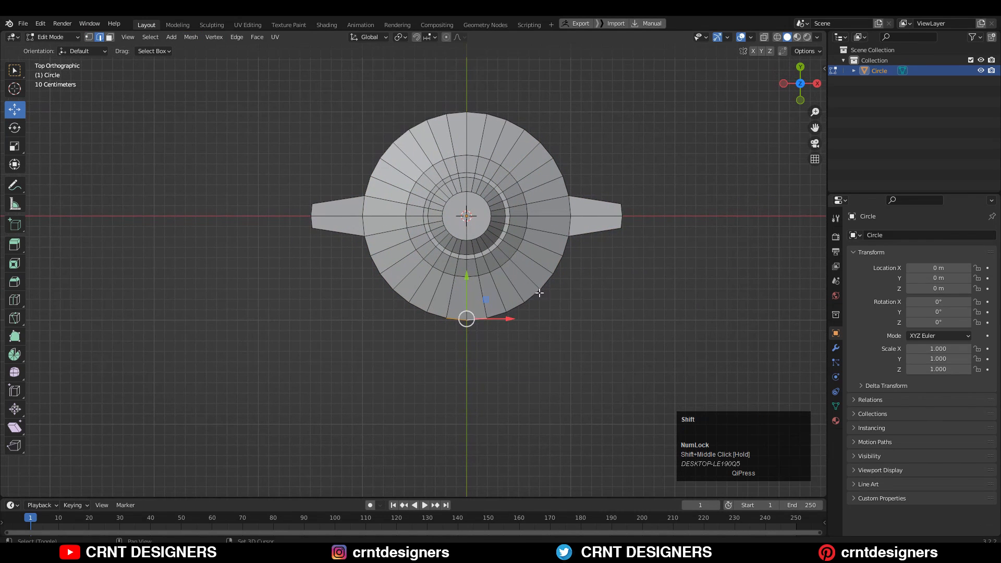
shift+middle_drag(503, 274, 466, 257)
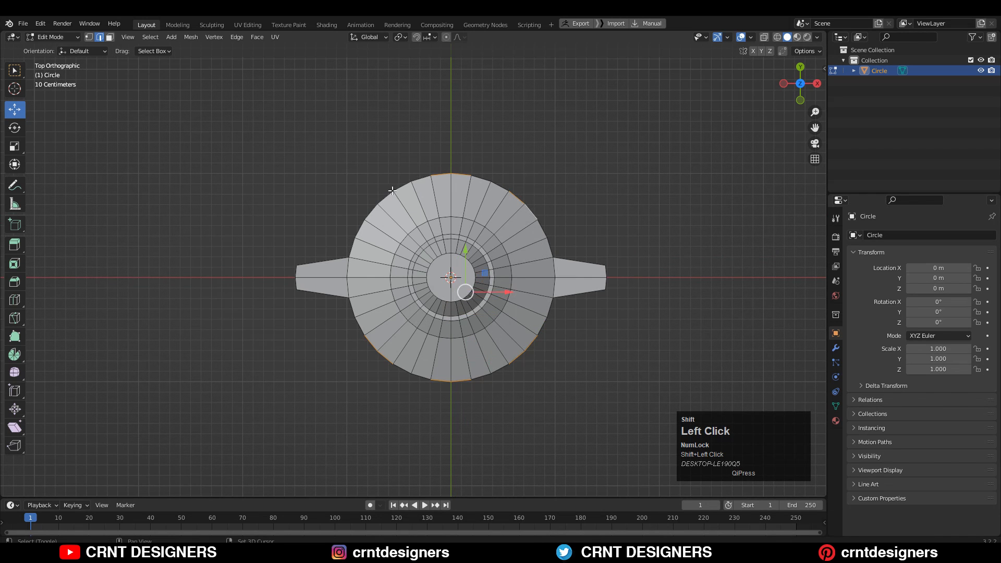
shift+middle_drag(458, 221, 457, 256)
key(e)
right_click(589, 193)
key(d)
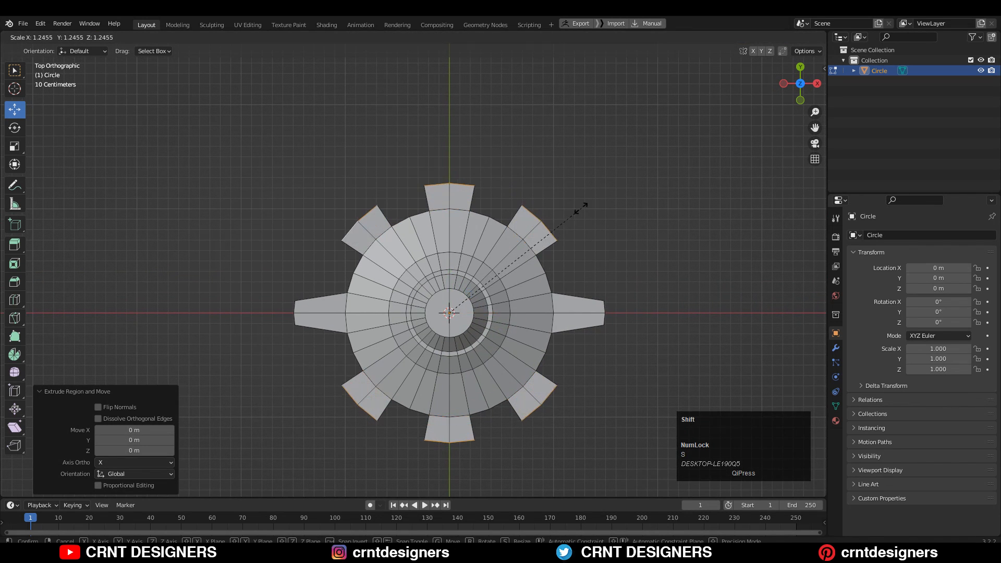
click(530, 232)
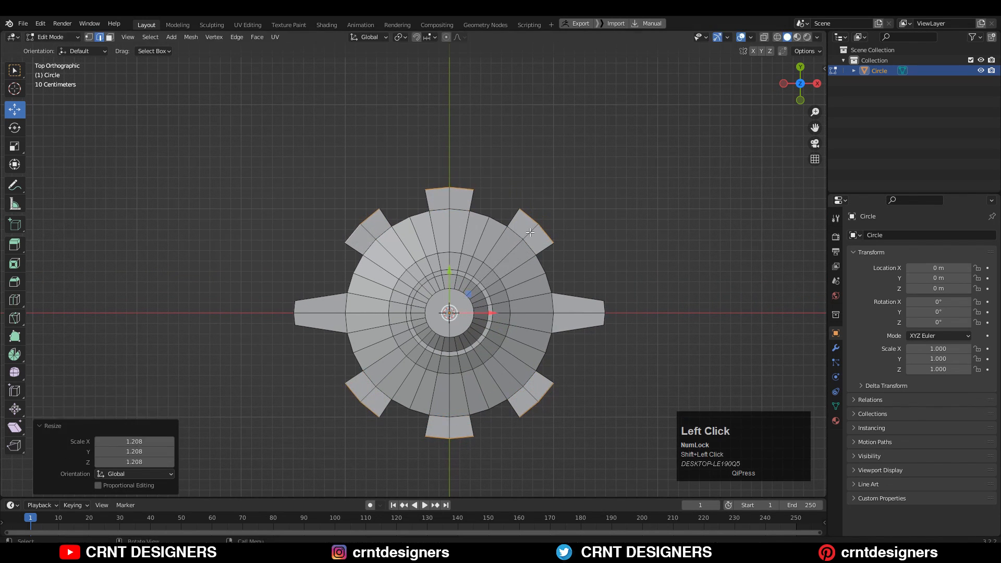
- Scale the rim vertices midway between the tabs inward to notch the outline
middle_drag(394, 221, 430, 172)
click(800, 73)
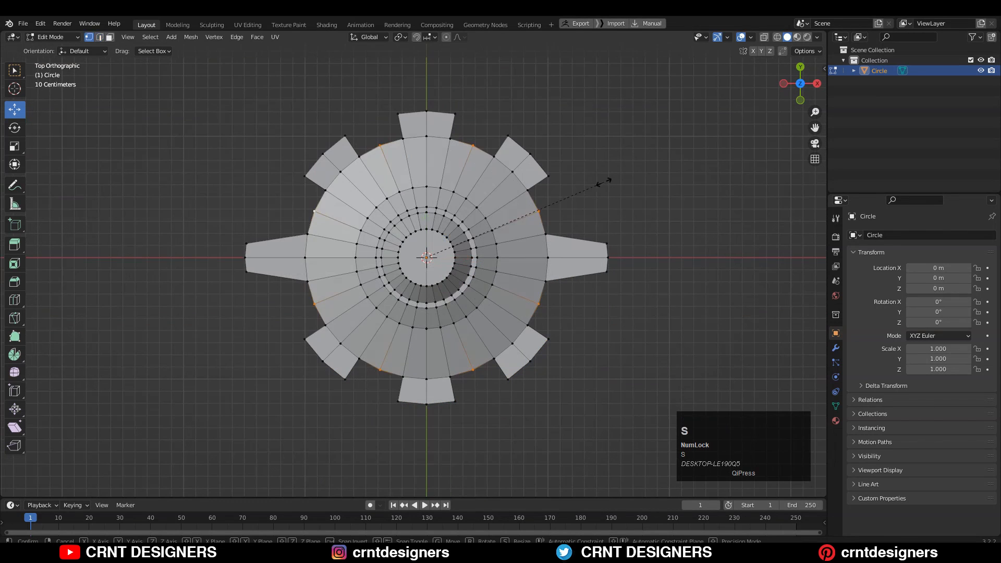
click(524, 184)
- Scale the outer corner vertices of the short tabs inward to give them pointed tips, and return to Object Mode
click(398, 113)
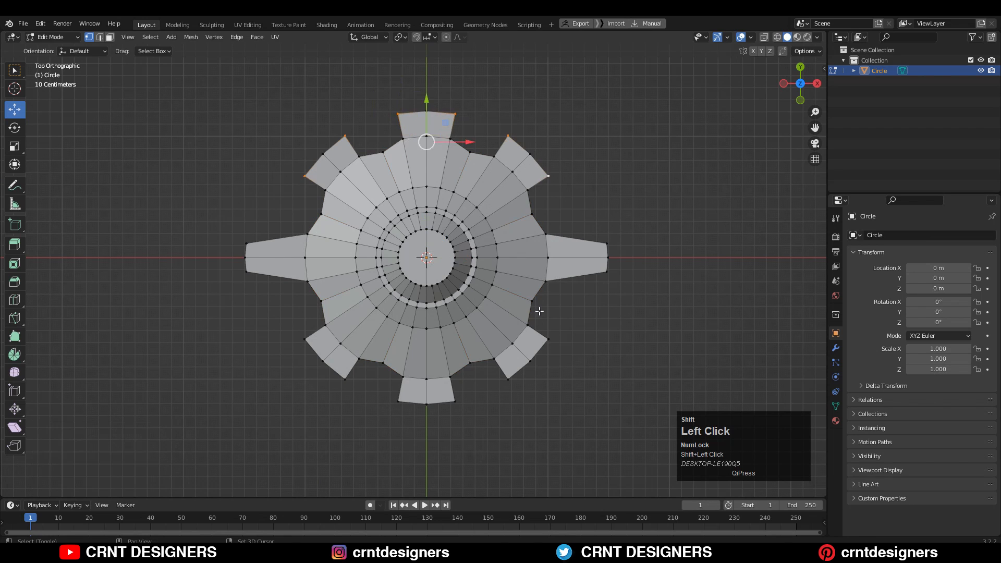
click(623, 280)
middle_drag(623, 280, 682, 173)
click(594, 190)
scroll(738, 83, up, 1)
click(801, 73)
shift+middle_drag(553, 195, 548, 219)
key(Tab)
key(shift+a)
mouse_move(480, 201)
click(523, 225)
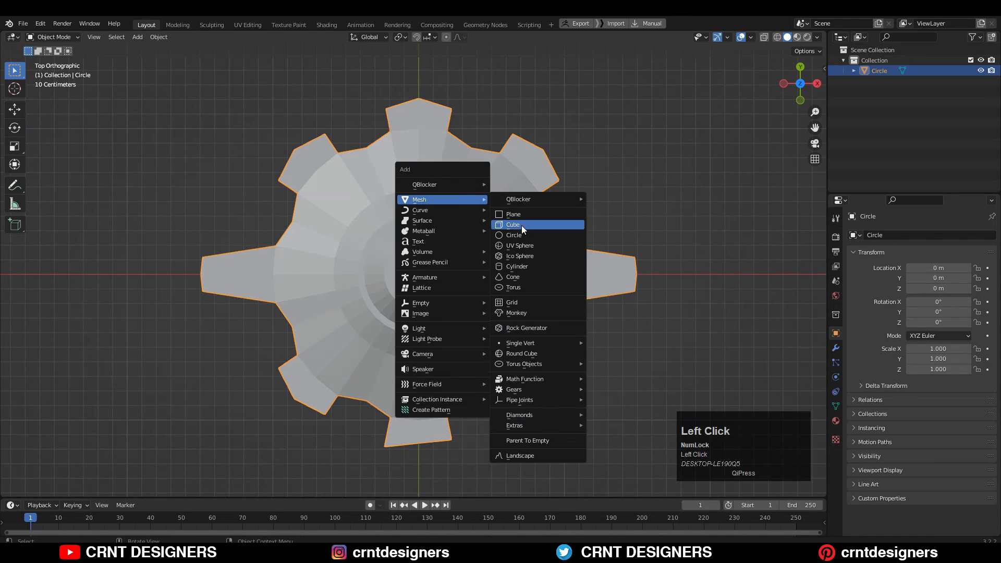
- Turn on the wireframe overlay in the viewport and deselect the dome
click(751, 38)
click(685, 213)
click(631, 155)
- Add a cylinder with 12 vertices
key(shift+a)
mouse_move(504, 166)
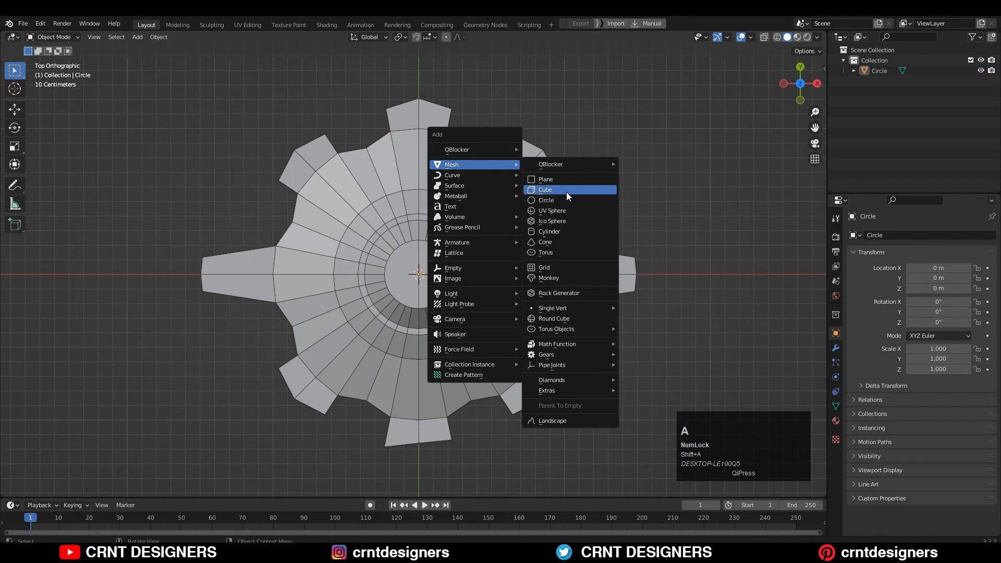
click(565, 231)
shift+middle_drag(565, 230, 608, 201)
click(149, 363)
text(12)
key(Return)
- Rotate the cylinder 90° about X and -45° about Z, and scale it down to 0.140
scroll(521, 235, down, 4)
click(817, 83)
shift+middle_drag(500, 271, 510, 236)
key(r)
ctrl+click(462, 128)
key(s)
click(801, 67)
ctrl+middle_drag(602, 162, 571, 230)
shift+middle_drag(568, 210, 554, 277)
ctrl+middle_drag(600, 211, 607, 184)
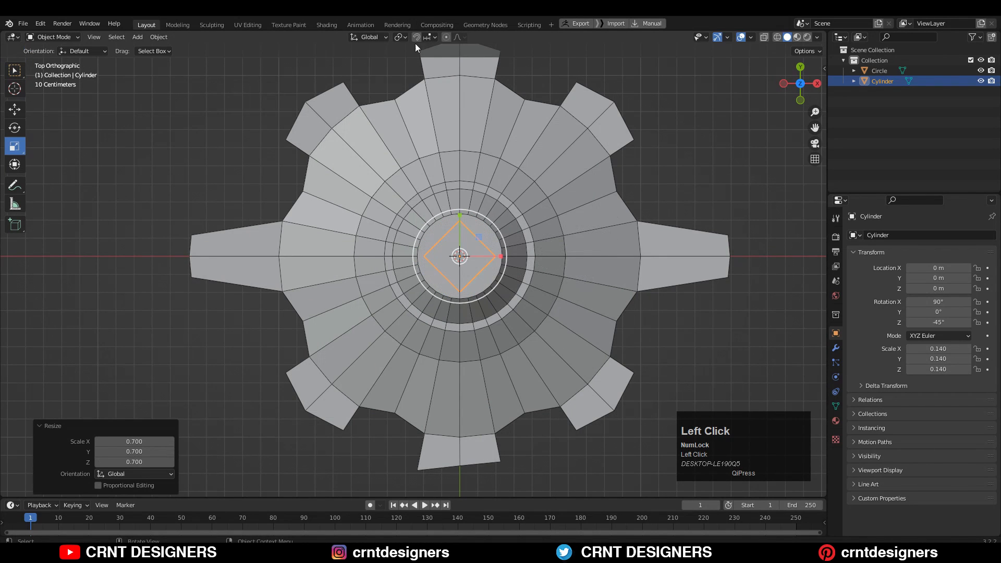
- Using the Normal orientation, stretch the cylinder along its length by 6.754 and raise it
click(369, 38)
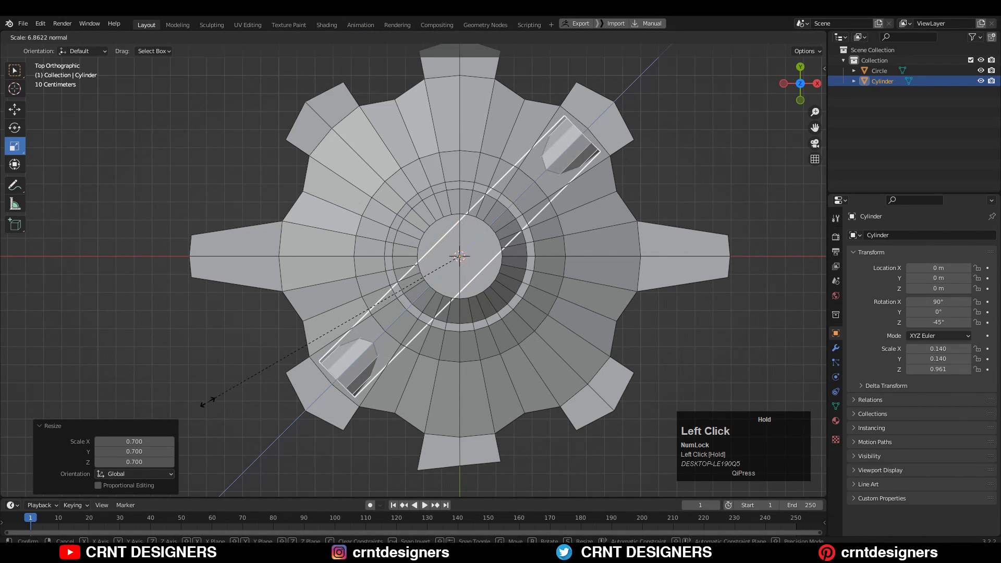
middle_drag(526, 260, 433, 177)
click(806, 91)
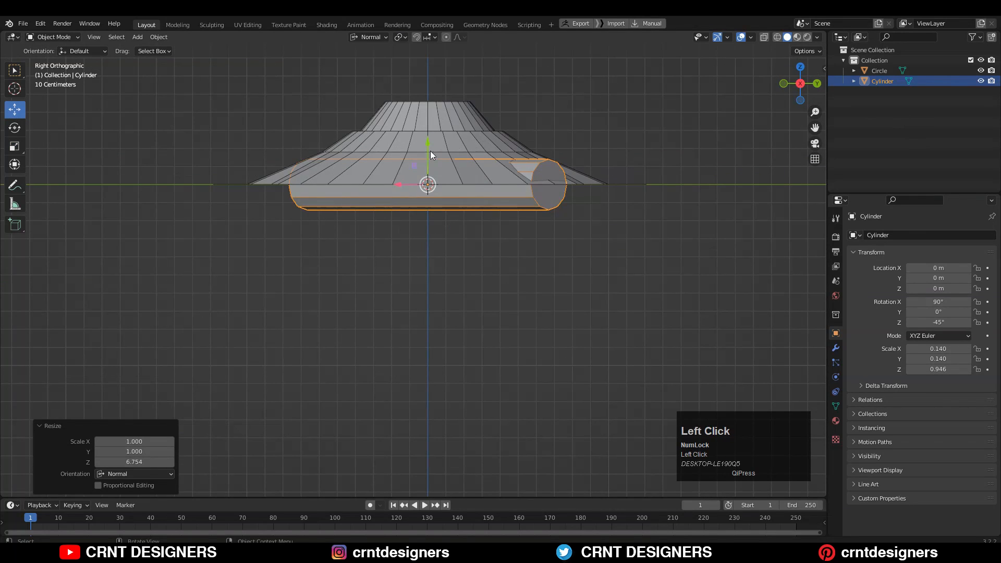
shift+drag(430, 154, 466, 153)
- Scale the cylinder to 0.126 × 0.126 × 0.851 and slide it about 0.44 m outward along its length
middle_drag(628, 130, 537, 174)
key(s)
click(504, 173)
middle_drag(368, 175, 320, 163)
shift+middle_drag(388, 130, 478, 99)
drag(476, 104, 444, 174)
- Slide the cylinder about 0.16 m further out of the dome along its length
middle_drag(447, 206, 647, 143)
shift+middle_drag(641, 147, 652, 150)
middle_drag(498, 204, 442, 227)
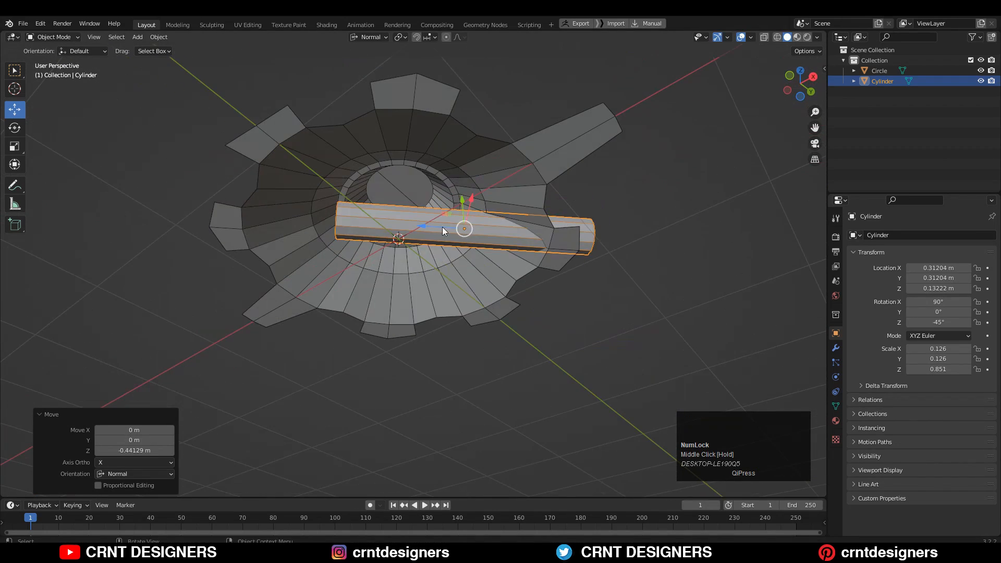
drag(435, 230, 453, 231)
- Try to lower the cylinder about 0.015 m along its normal Y axis
middle_drag(524, 214, 529, 329)
scroll(536, 278, up, 4)
middle_drag(536, 278, 500, 221)
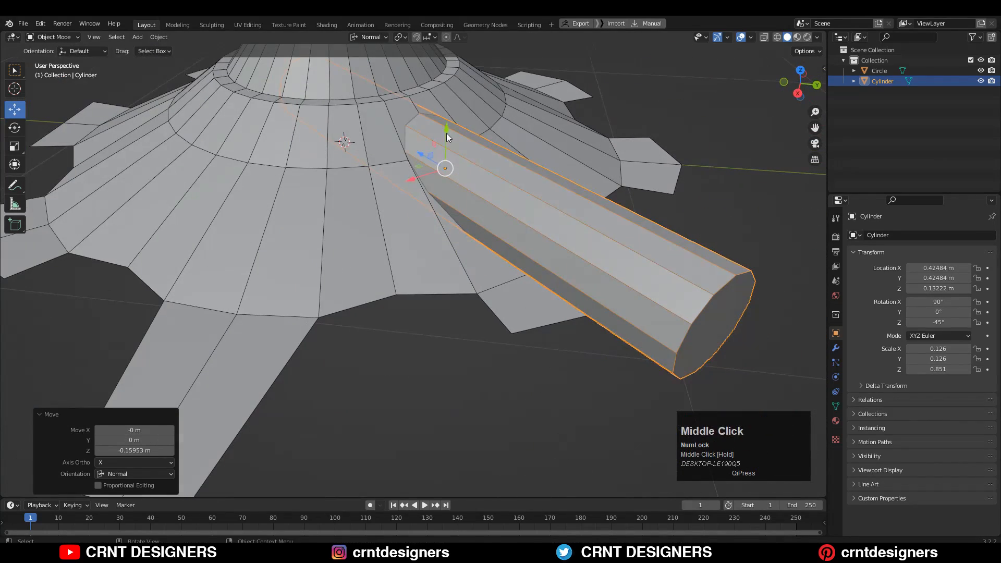
shift+drag(447, 133, 464, 176)
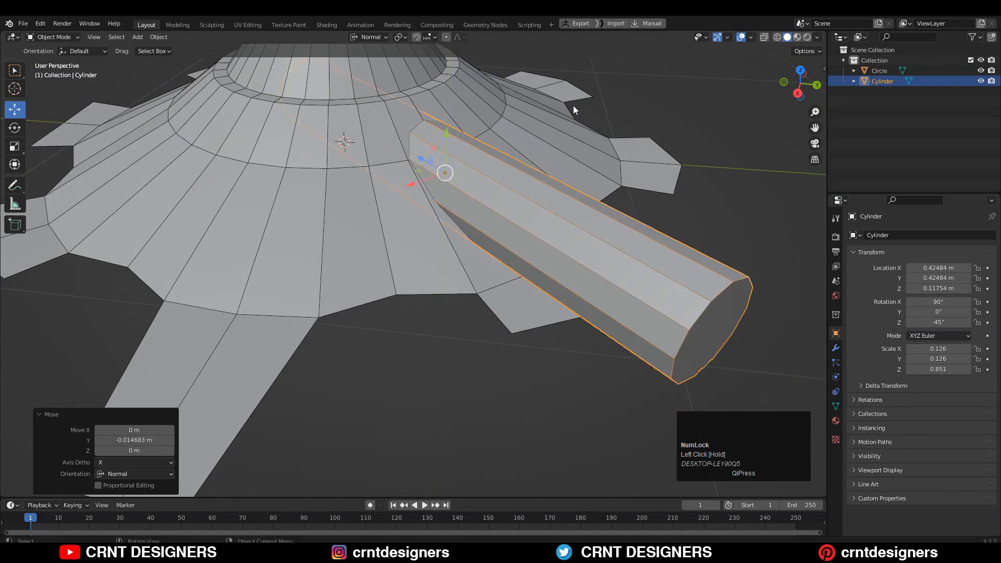
middle_drag(574, 105, 445, 109)
key(ctrl+z)
- Slightly widen the dome's edge loops at the small step and mid-slope, scaling the mid-slope loop only in X and Y
click(444, 109)
key(Tab)
alt+click(439, 114)
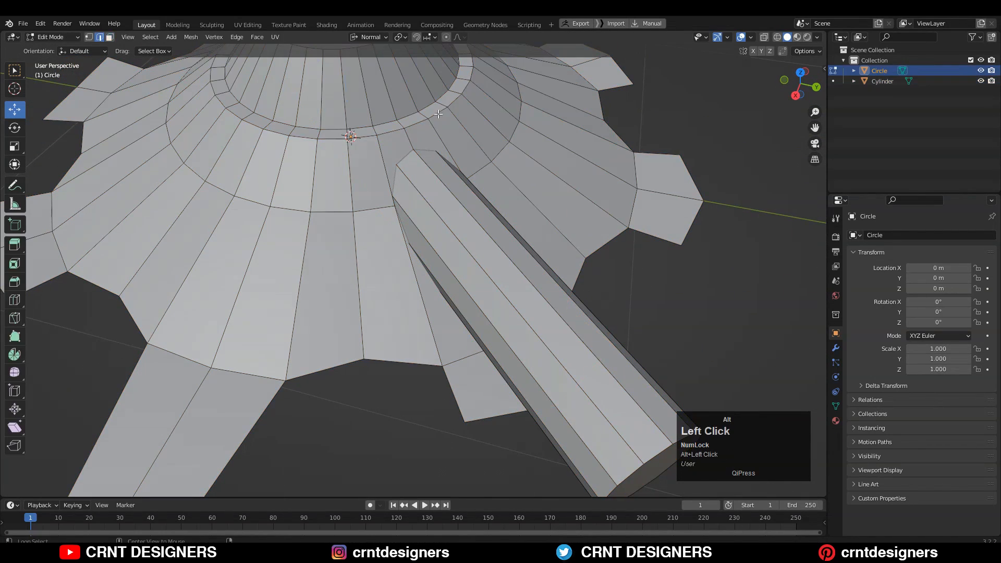
click(492, 98)
click(491, 101)
alt+click(520, 119)
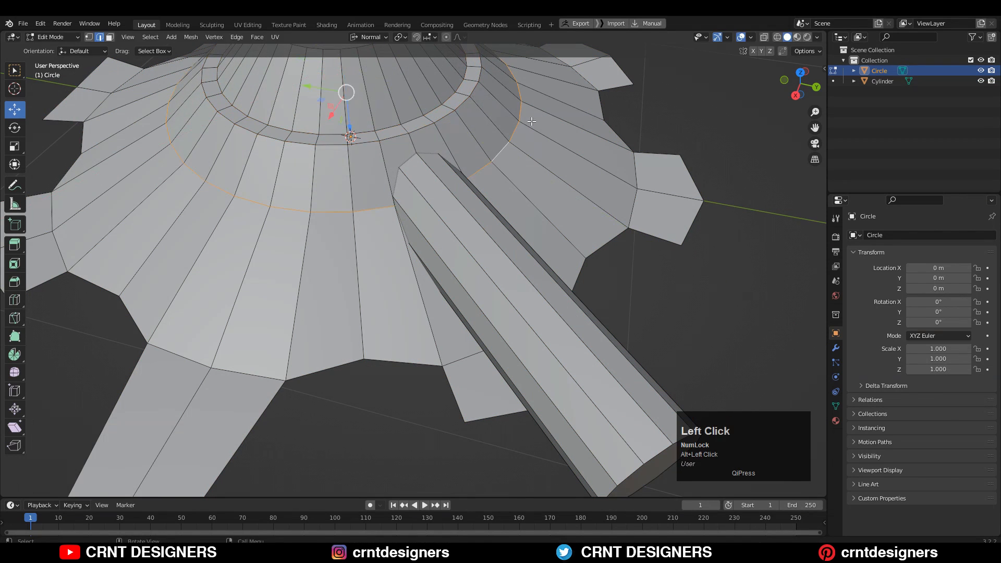
key(s)
key(shift+z)
click(548, 125)
scroll(550, 128, down, 4)
key(Tab)
- Select the cylinder and fine-tune its position along its length
middle_drag(570, 178, 553, 156)
click(417, 215)
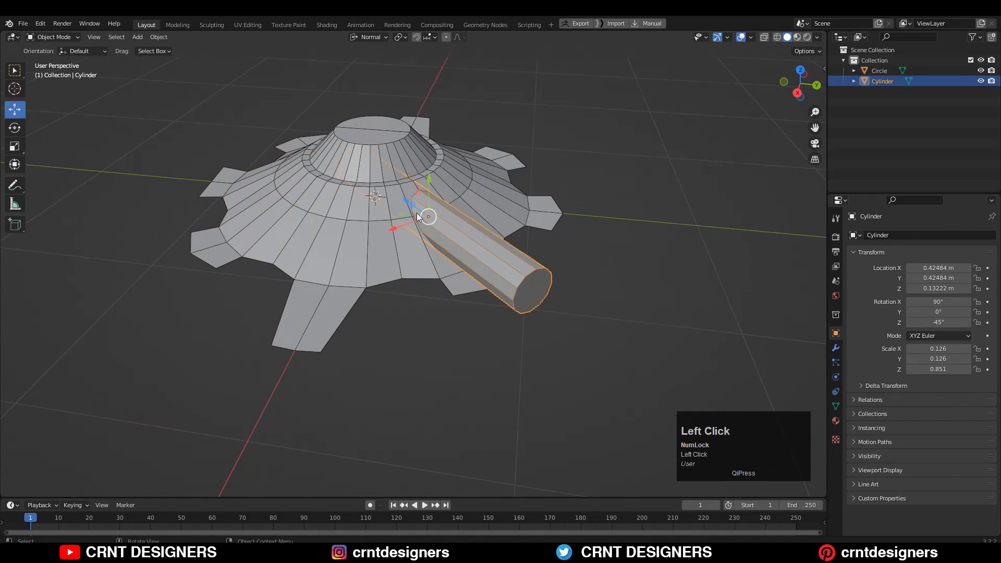
drag(403, 192, 404, 193)
- Try lowering the outer edges of all the dome's tabs below its rim
middle_drag(461, 245, 417, 213)
click(448, 196)
scroll(425, 219, up, 2)
key(Tab)
key(2)
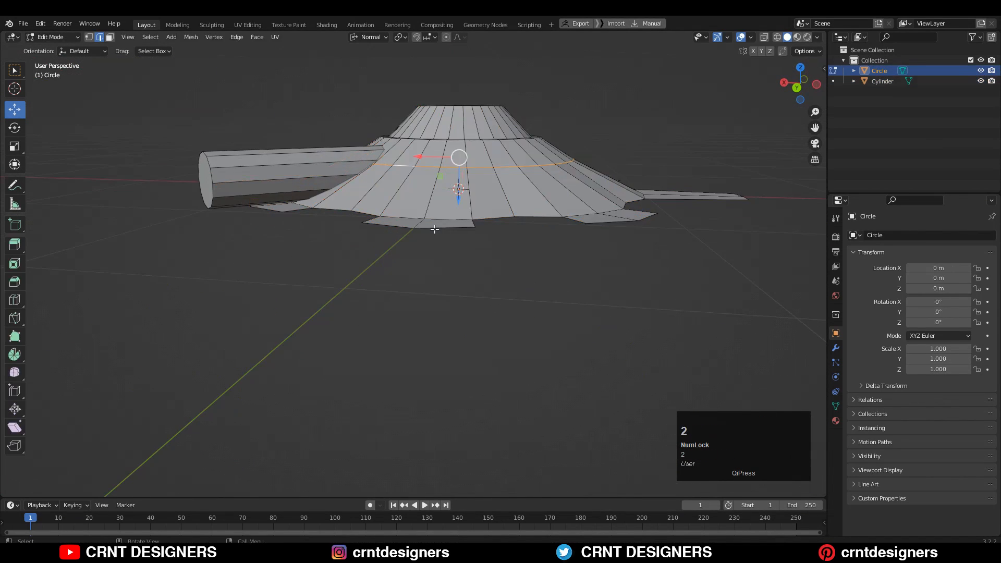
middle_drag(746, 193, 733, 248)
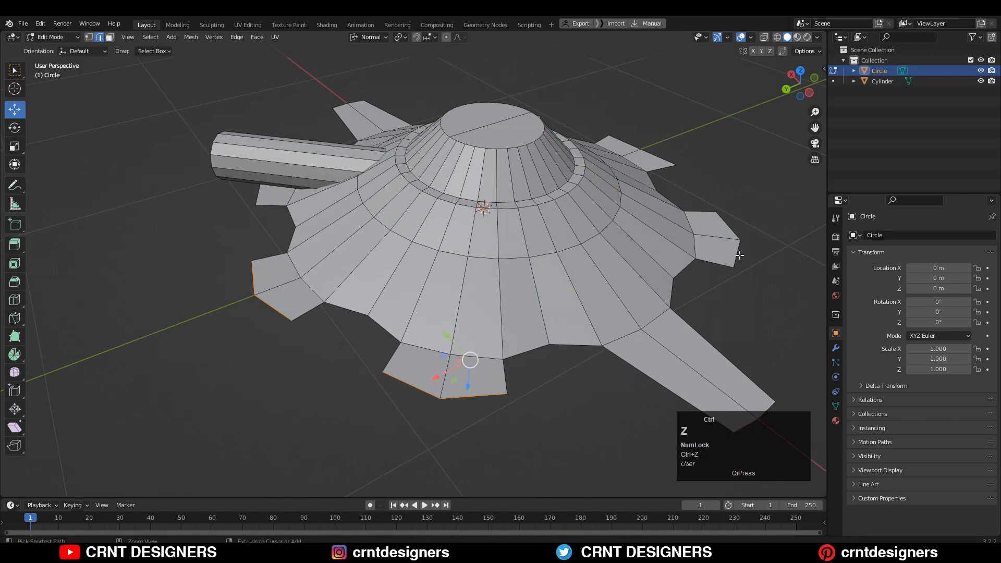
alt+shift+click(659, 157)
middle_drag(673, 162, 798, 213)
alt+shift+click(175, 168)
shift+middle_drag(261, 292, 473, 204)
alt+shift+click(562, 316)
alt+shift+click(385, 278)
scroll(384, 279, down, 5)
middle_drag(385, 278, 399, 201)
scroll(399, 201, up, 1)
click(791, 90)
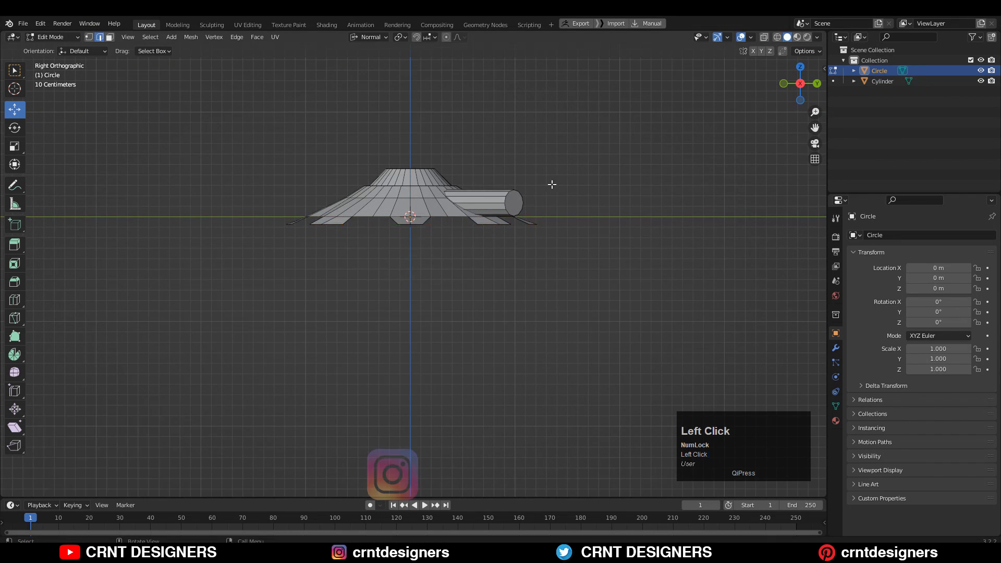
- Undo the lowering of the tabs' outer edges
middle_drag(553, 184, 603, 212)
key(a)
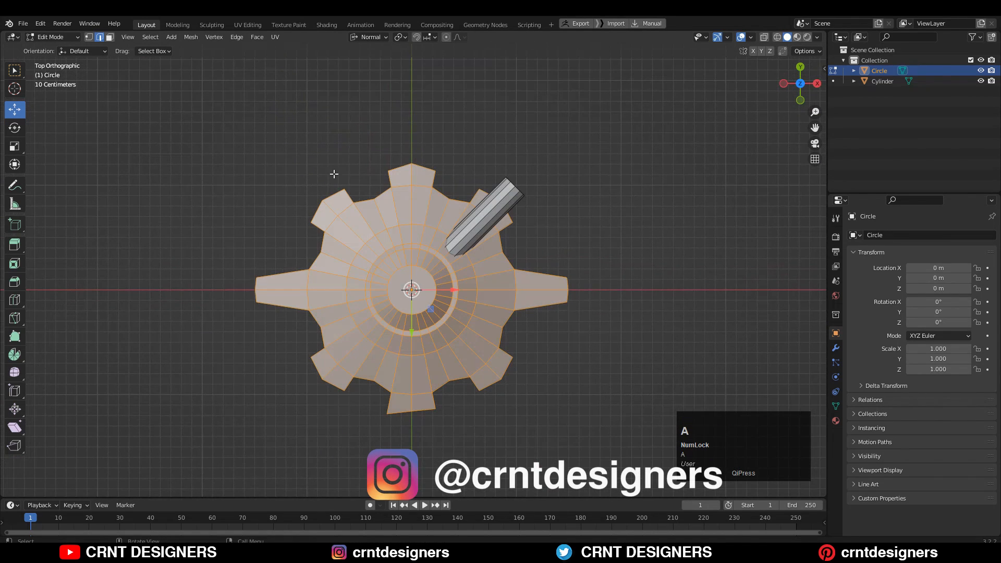
middle_drag(544, 227, 572, 242)
key(ctrl+z)
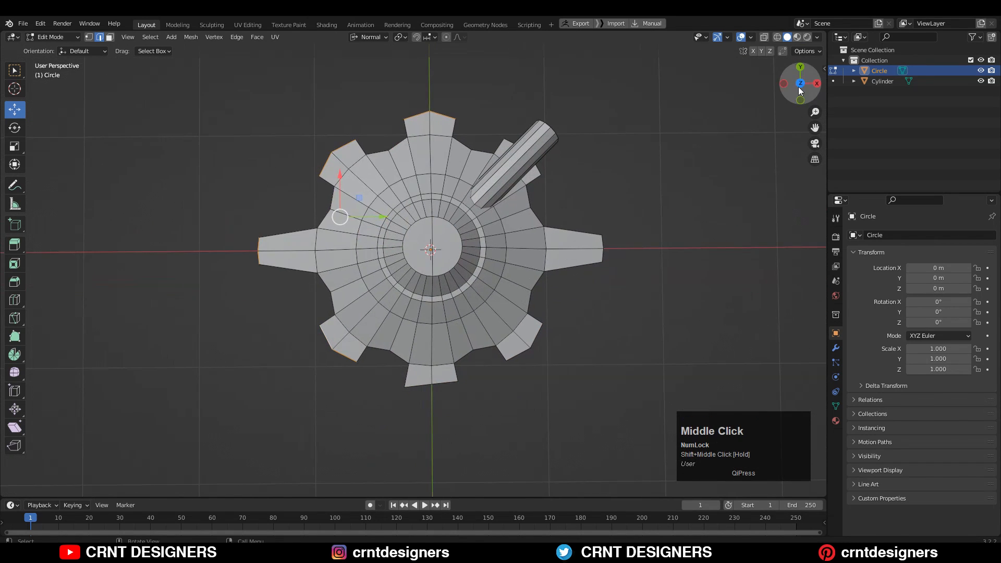
- Symmetrize the whole dome mesh from +X to -X and clear the selection
click(800, 89)
click(800, 87)
click(191, 37)
click(241, 223)
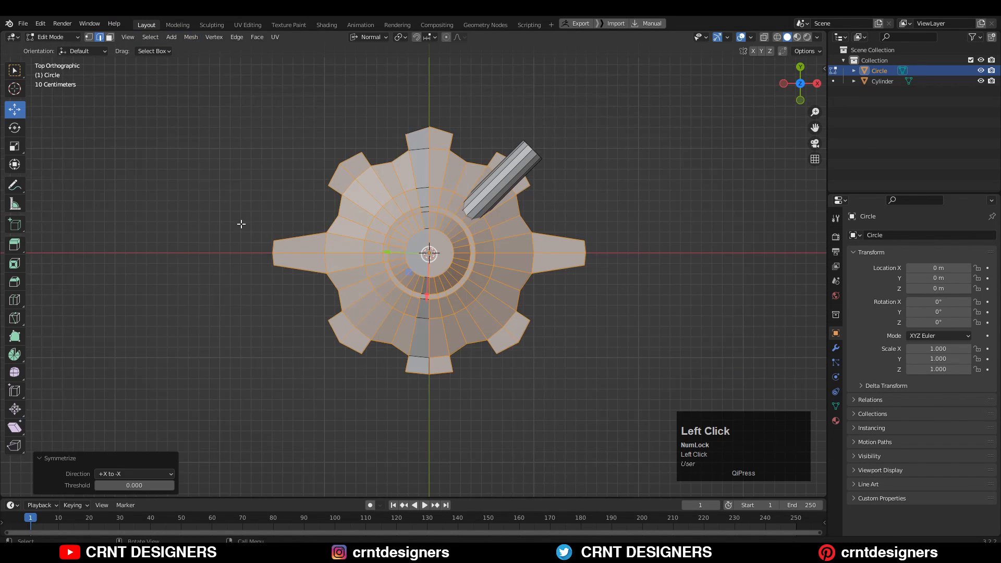
click(224, 380)
key(2)
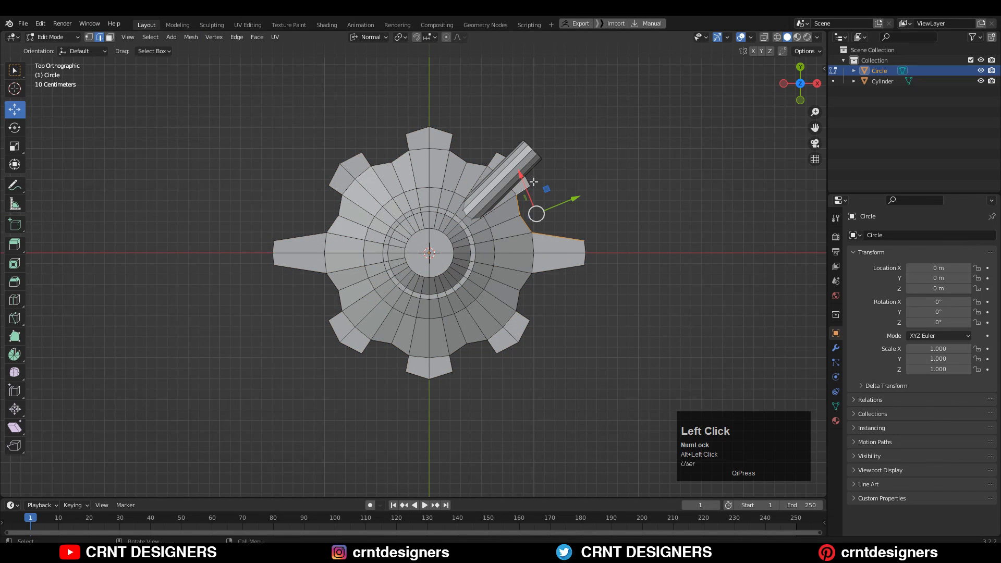
- Select the outer edges of all the dome's tabs and lower them by about 0.08 m
key(Tab)
middle_drag(546, 224, 502, 196)
key(Tab)
alt+click(484, 357)
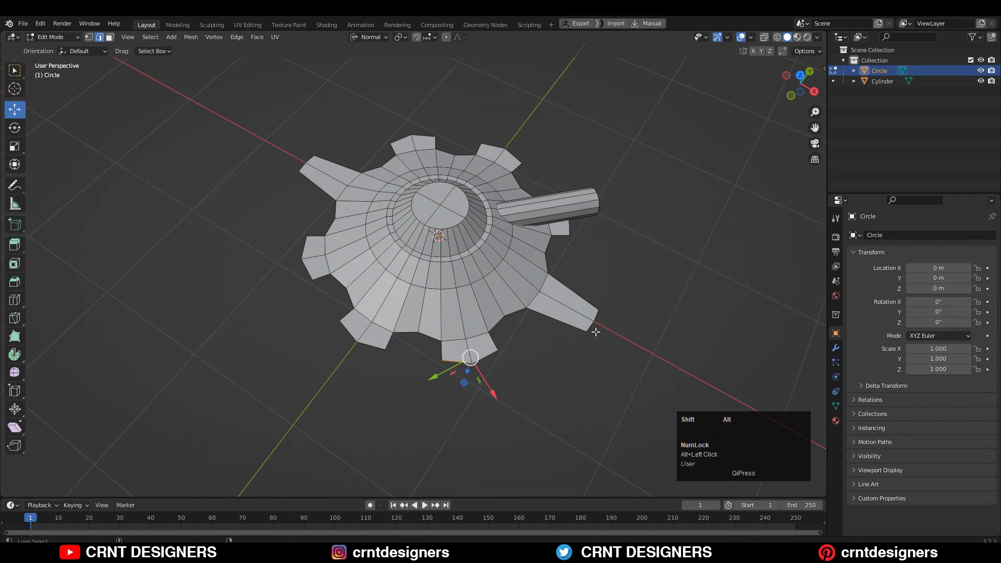
middle_drag(509, 126, 443, 218)
scroll(444, 218, up, 2)
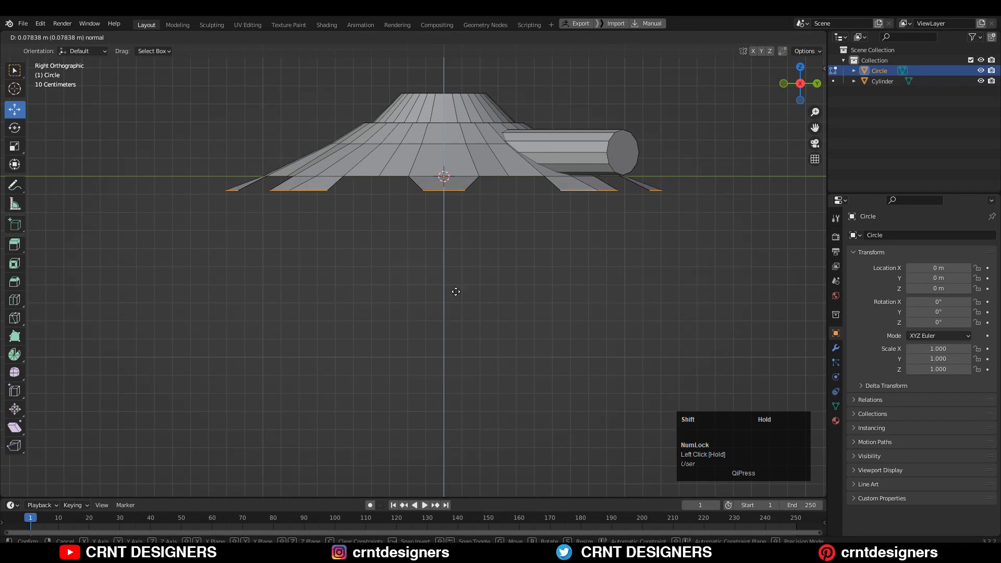
shift+drag(456, 300, 456, 301)
- Shorten the cylinder by pulling its inner end face outward along its length, inside the dome
middle_drag(457, 301, 566, 292)
scroll(490, 344, down, 3)
click(567, 234)
middle_drag(574, 230, 571, 201)
click(796, 88)
key(Tab)
click(562, 212)
middle_drag(731, 136, 424, 215)
key(Tab)
key(3)
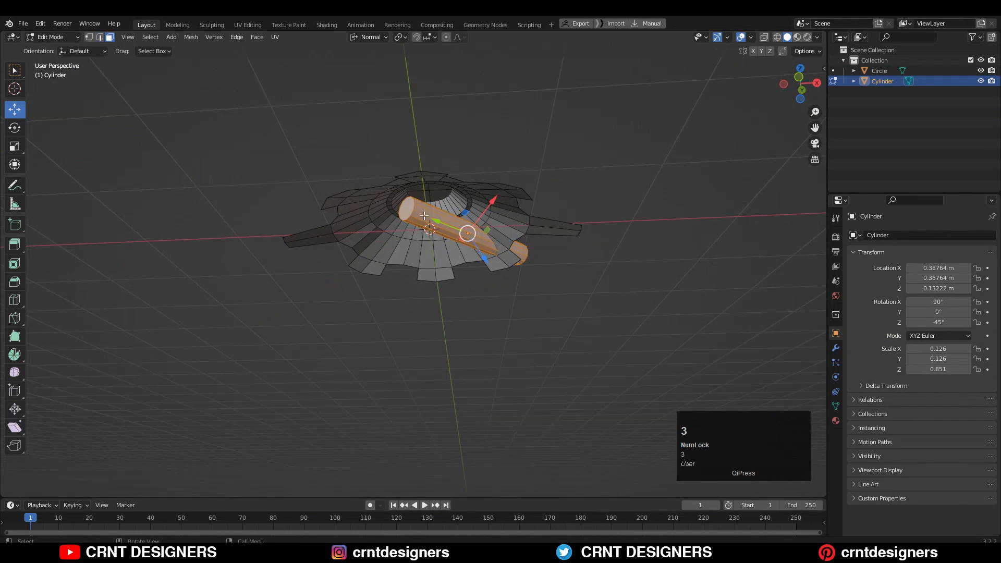
drag(395, 204, 451, 224)
- Slide the whole cylinder along its length slightly toward the dome's centre
middle_drag(567, 230, 500, 333)
key(Tab)
click(800, 76)
scroll(513, 198, up, 3)
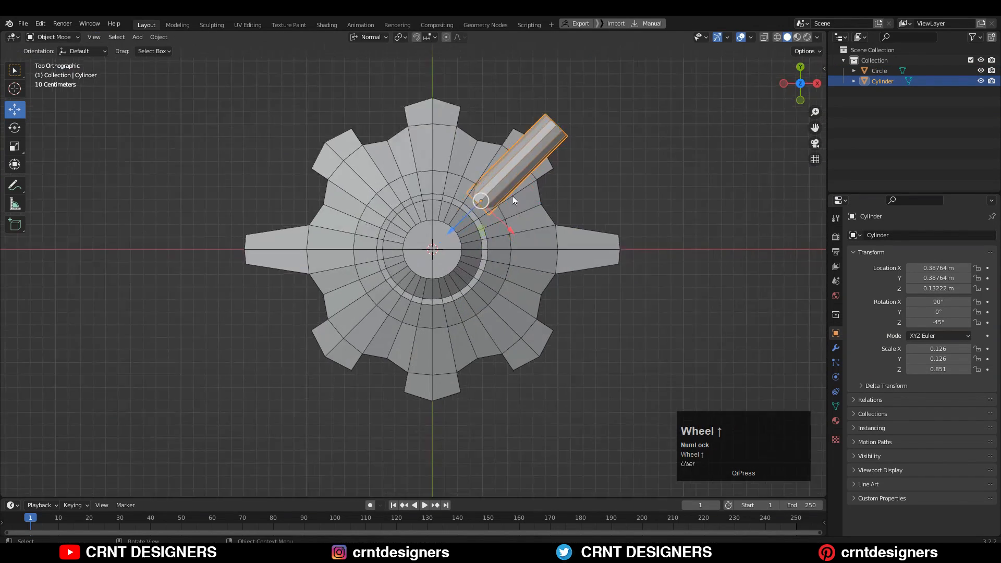
drag(478, 203, 466, 215)
click(734, 135)
scroll(678, 146, down, 4)
shift+middle_drag(612, 150, 605, 168)
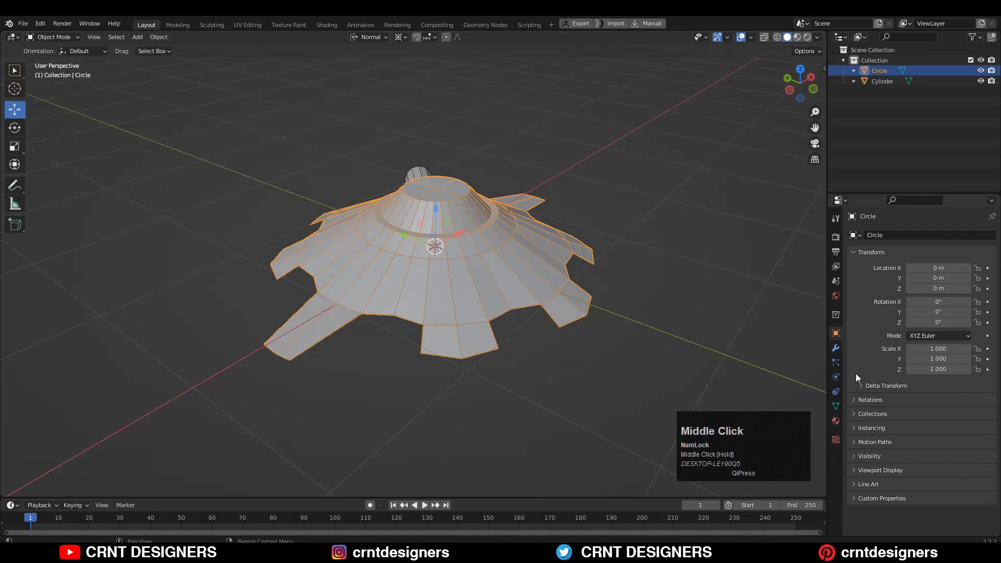
- Add a Solidify modifier to the dome with a thickness of -0.047 m
click(836, 347)
click(897, 235)
click(819, 414)
middle_drag(584, 250, 673, 261)
drag(944, 281, 905, 281)
middle_drag(621, 236, 621, 282)
click(331, 211)
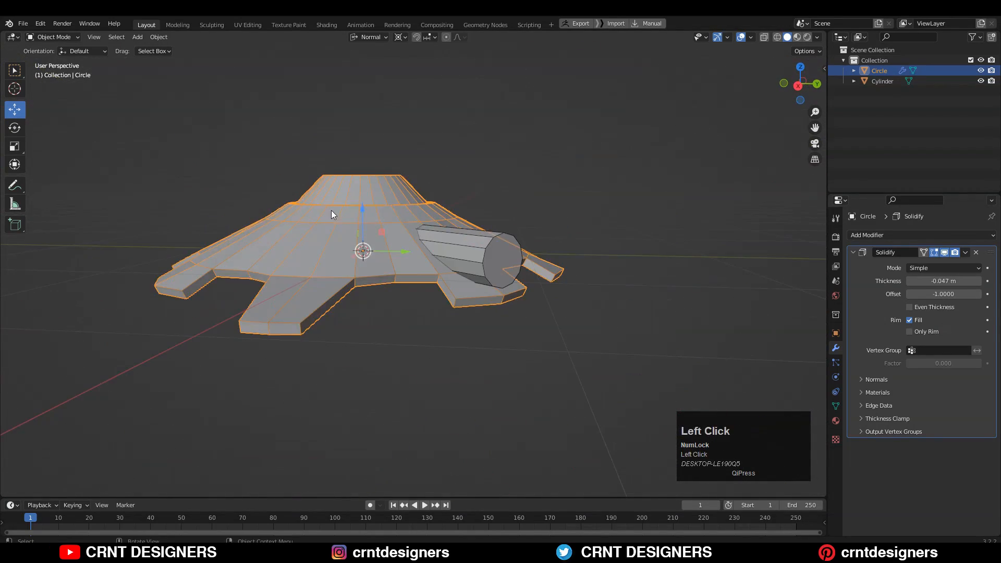
- Duplicate the dome in place, hide the copy and reselect the original dome
key(shift+d)
right_click(570, 149)
key(h)
click(441, 223)
- Set the visible dome's Solidify thickness to -0.033 m
scroll(487, 236, down, 1)
middle_drag(486, 236, 493, 276)
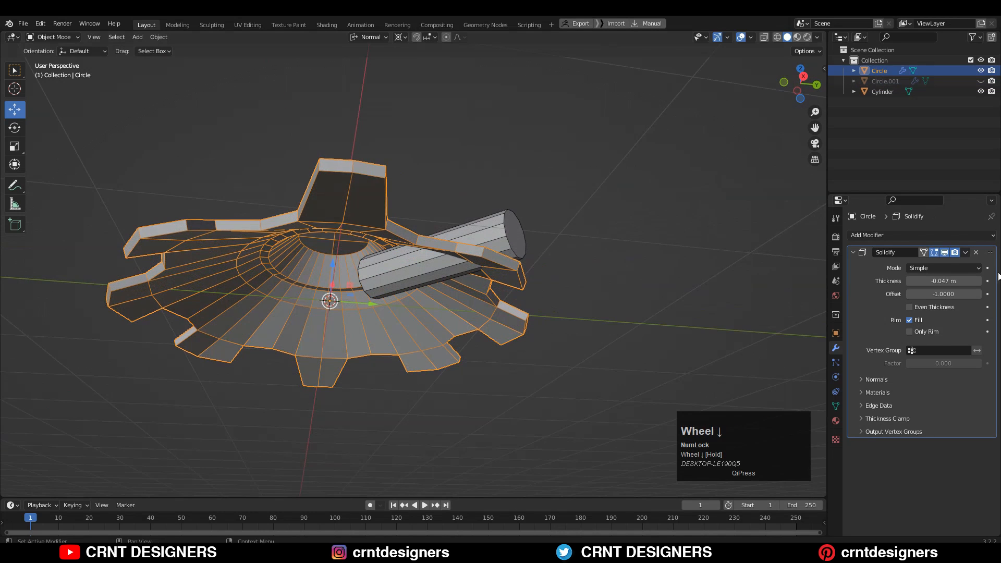
mouse_move(944, 281)
shift+mouse_down()
mouse_move(967, 281)
mouse_move(958, 281)
shift+mouse_up()
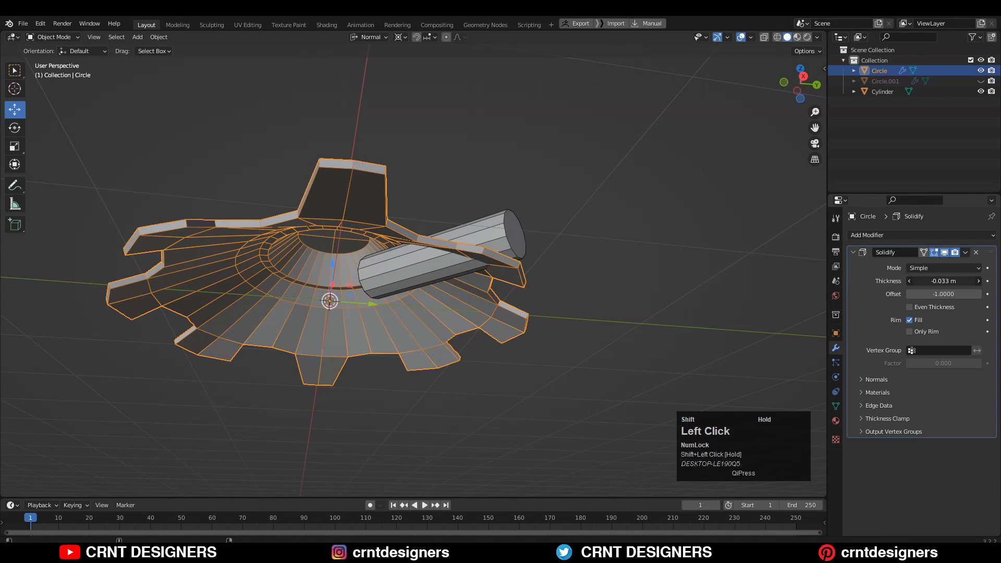
- Select the cylinder and the dome, and combine them with Bool Tool's Brush Boolean Union
click(483, 173)
middle_drag(483, 173, 552, 215)
click(458, 224)
middle_drag(458, 223, 415, 244)
shift+click(416, 245)
key(alt+x)
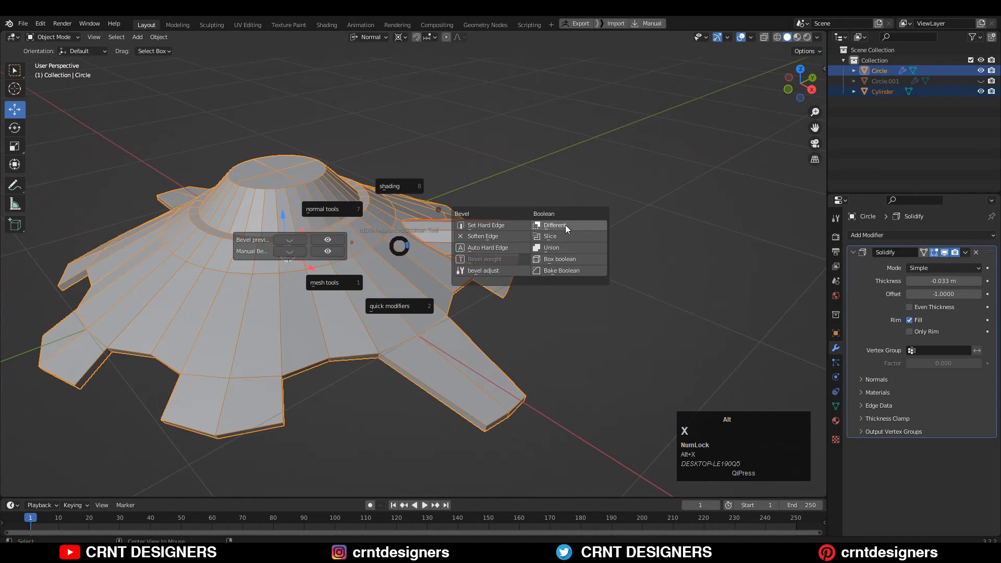
click(566, 228)
click(828, 68)
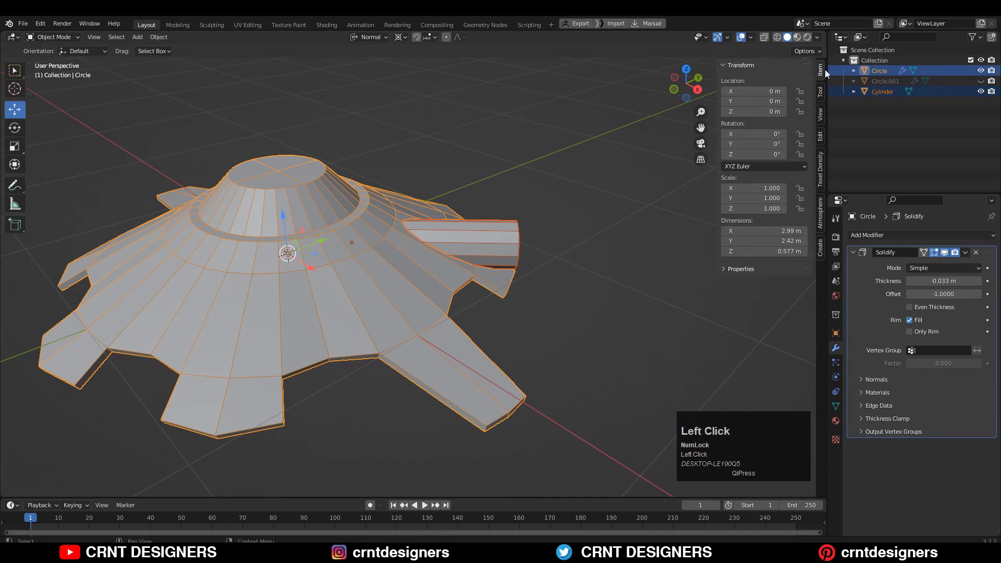
click(821, 135)
click(767, 155)
- Try moving the cylinder's inner end face in Edit Mode from beneath the dome, and undo it
mouse_move(652, 162)
middle_down()
mouse_move(519, 182)
mouse_move(618, 138)
mouse_move(389, 218)
mouse_move(402, 195)
middle_up()
key(Tab)
key(Tab)
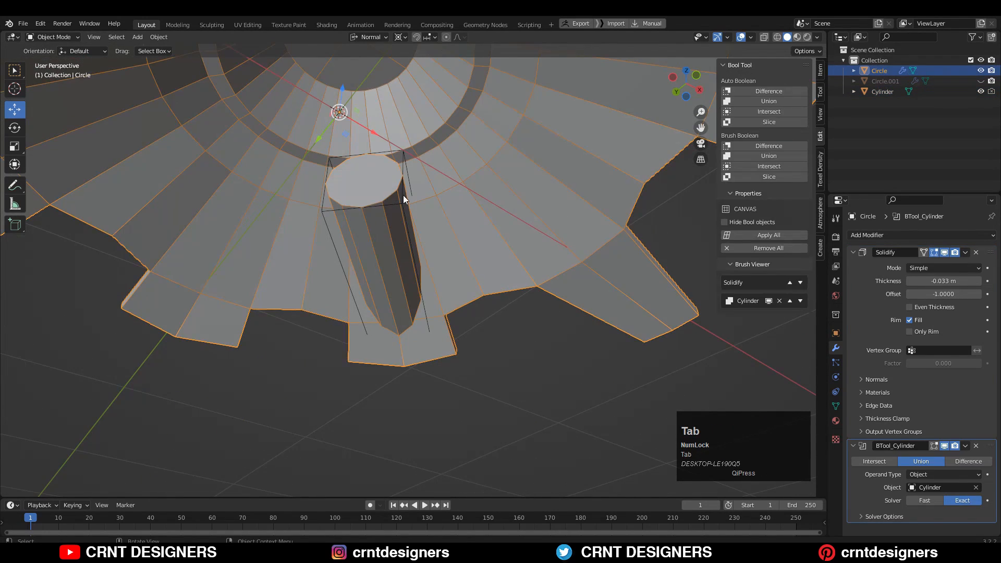
click(404, 201)
key(Tab)
key(3)
drag(404, 204, 437, 230)
middle_drag(437, 230, 339, 311)
key(ctrl+z)
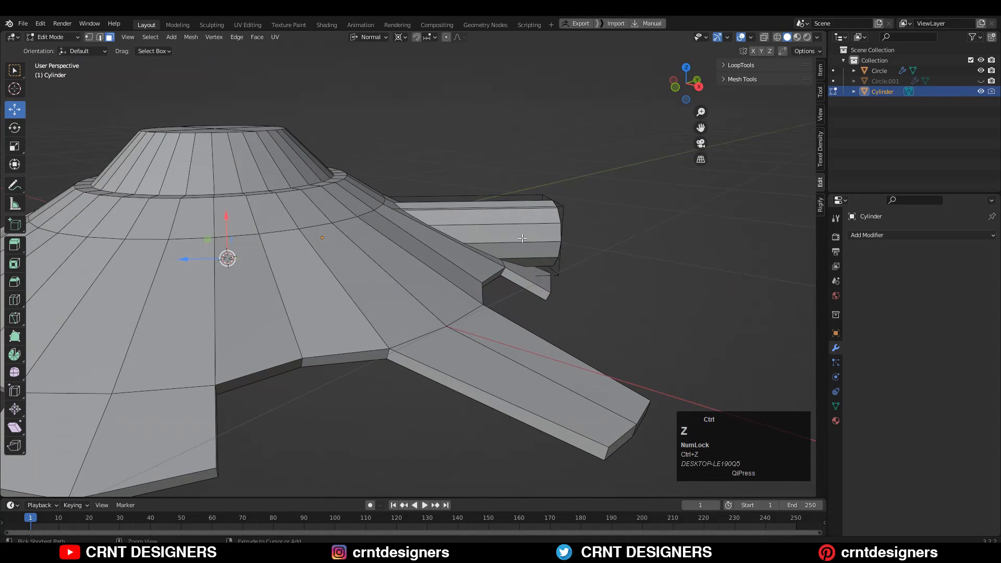
- Knife-cut straight through the cylinder along the slope of the dome wall, using X-ray and wireframe display
click(699, 88)
click(688, 69)
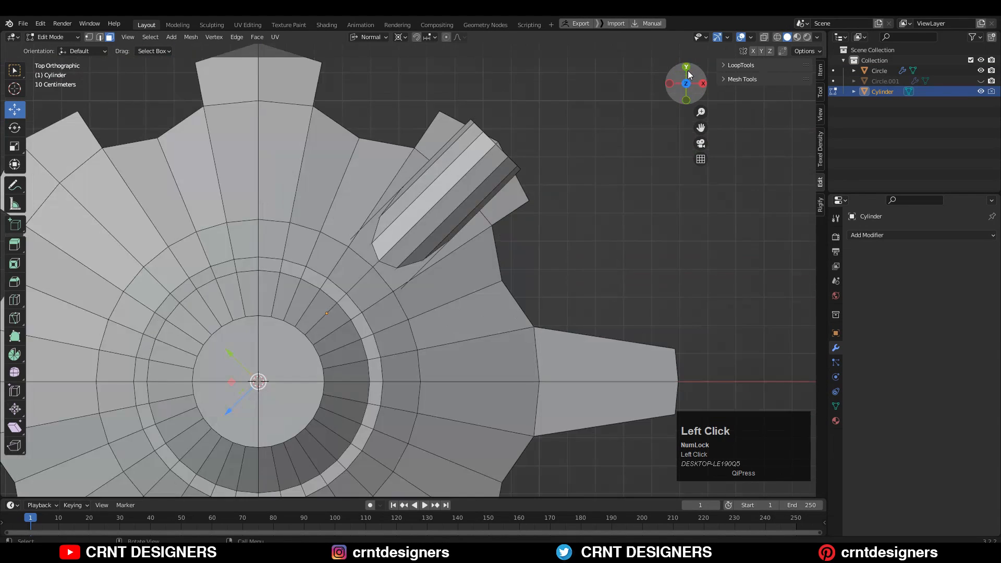
click(764, 37)
middle_drag(455, 182, 412, 87)
scroll(454, 201, up, 2)
middle_drag(454, 201, 467, 204)
click(15, 318)
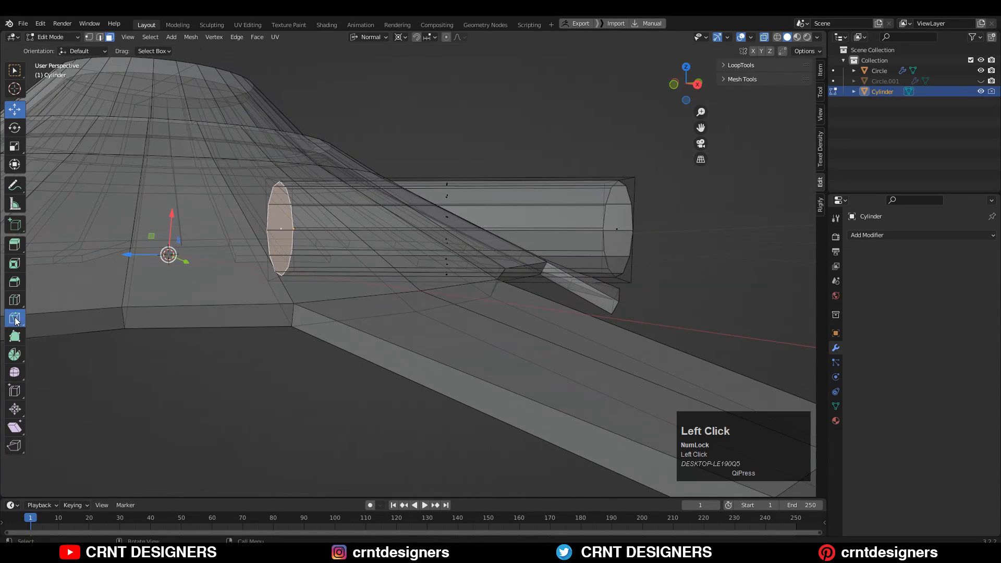
middle_drag(361, 189, 364, 306)
scroll(367, 305, up, 4)
middle_drag(407, 260, 396, 208)
scroll(360, 227, down, 2)
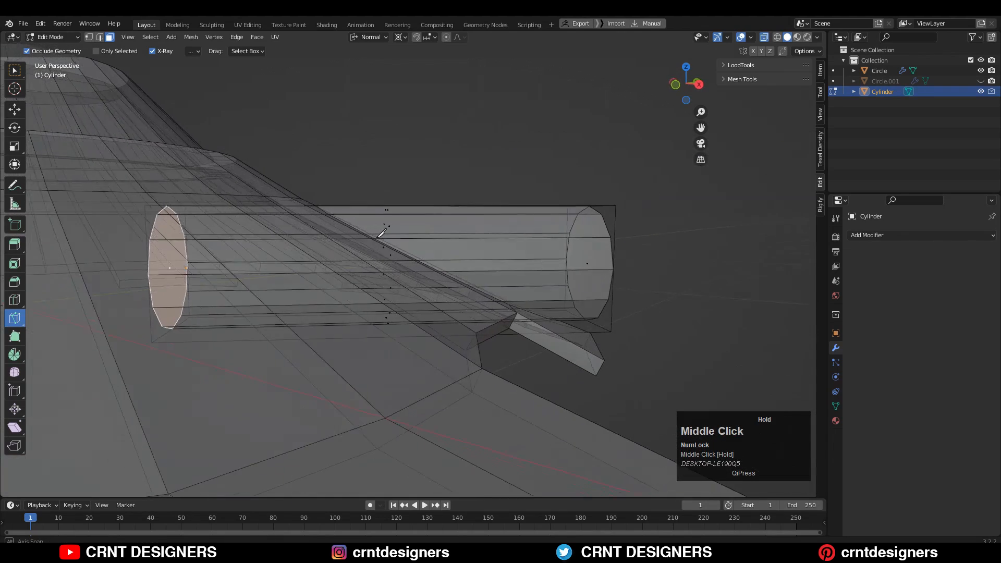
click(688, 84)
click(703, 84)
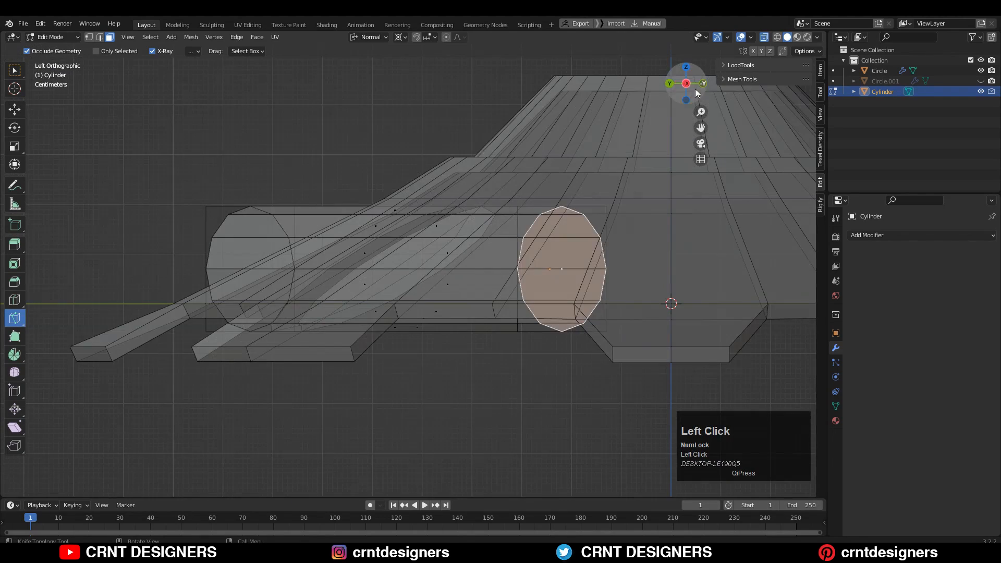
click(777, 37)
mouse_move(441, 183)
middle_down()
mouse_move(539, 217)
mouse_move(549, 210)
mouse_move(498, 182)
mouse_move(543, 176)
middle_up()
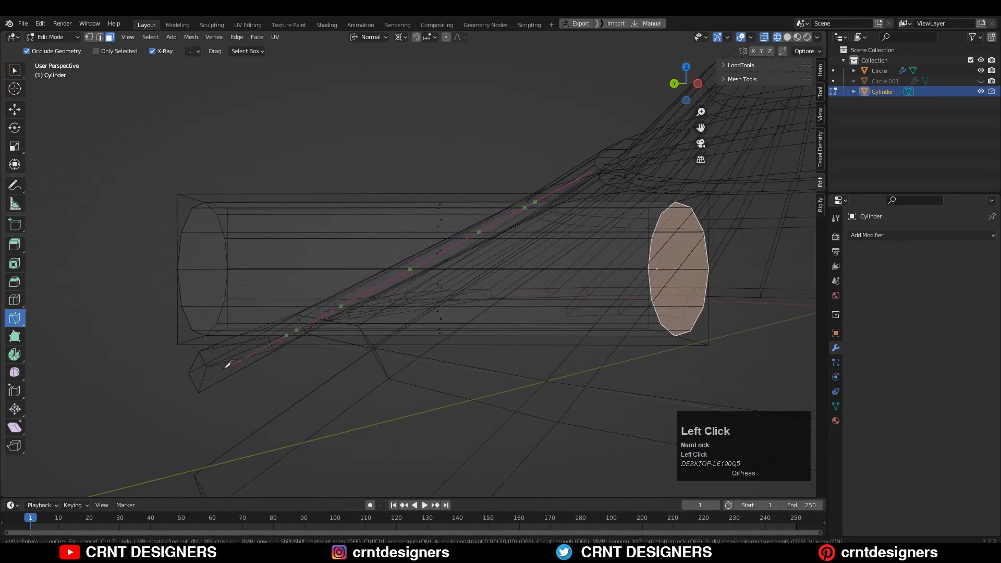
key(c)
middle_drag(355, 339, 463, 327)
click(788, 38)
mouse_move(636, 145)
middle_down()
mouse_move(511, 181)
mouse_move(464, 221)
middle_up()
key(c)
- Turn off X-ray and delete the cylinder's inner end face and surrounding faces inside the dome
click(767, 37)
middle_drag(629, 204, 479, 211)
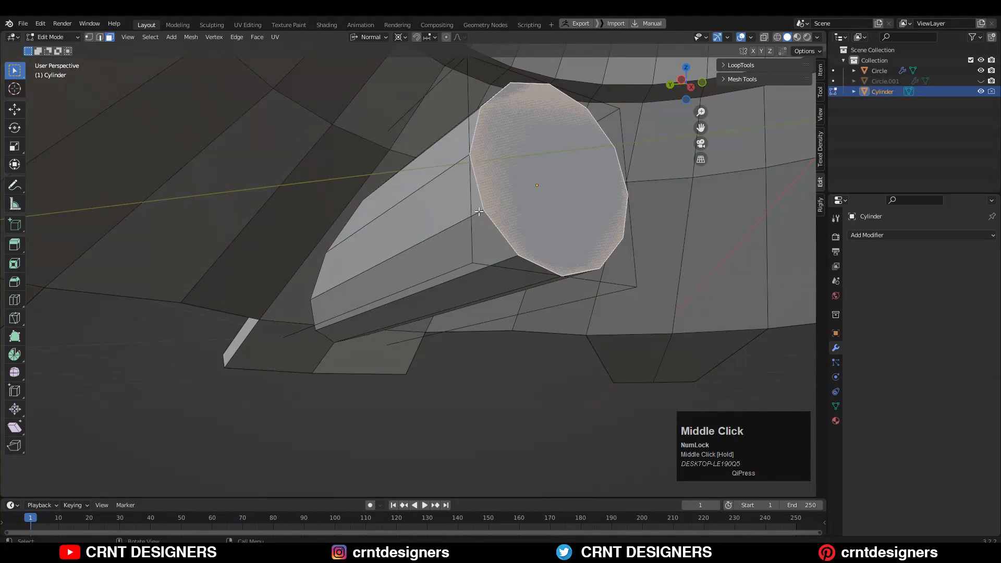
alt+shift+click(515, 211)
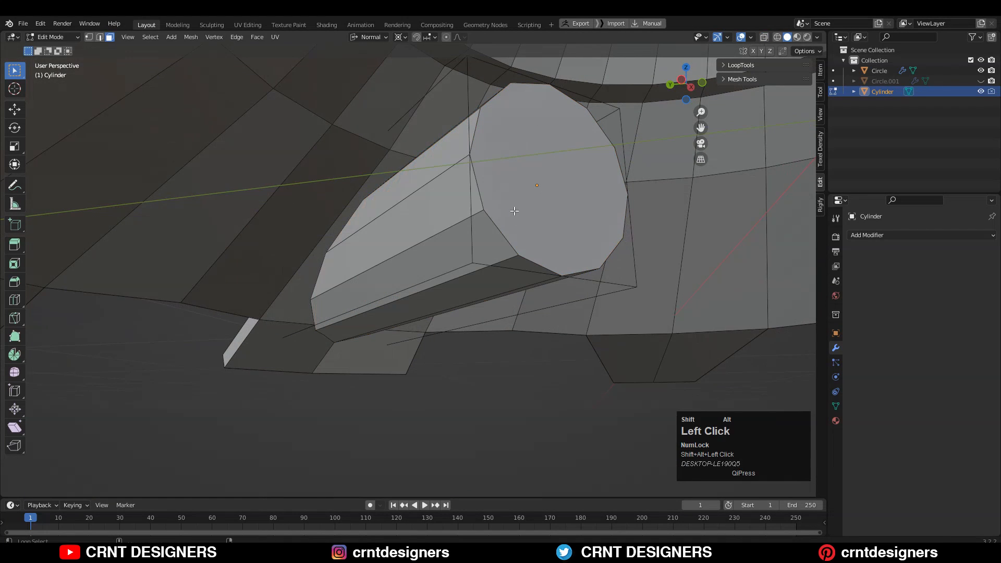
alt+click(448, 229)
shift+click(564, 197)
key(x)
click(558, 218)
middle_drag(523, 250, 622, 266)
key(Tab)
- Apply the dome's Solidify and boolean union modifiers and remove the leftover cylinder object
middle_drag(558, 377, 361, 192)
click(361, 192)
click(853, 253)
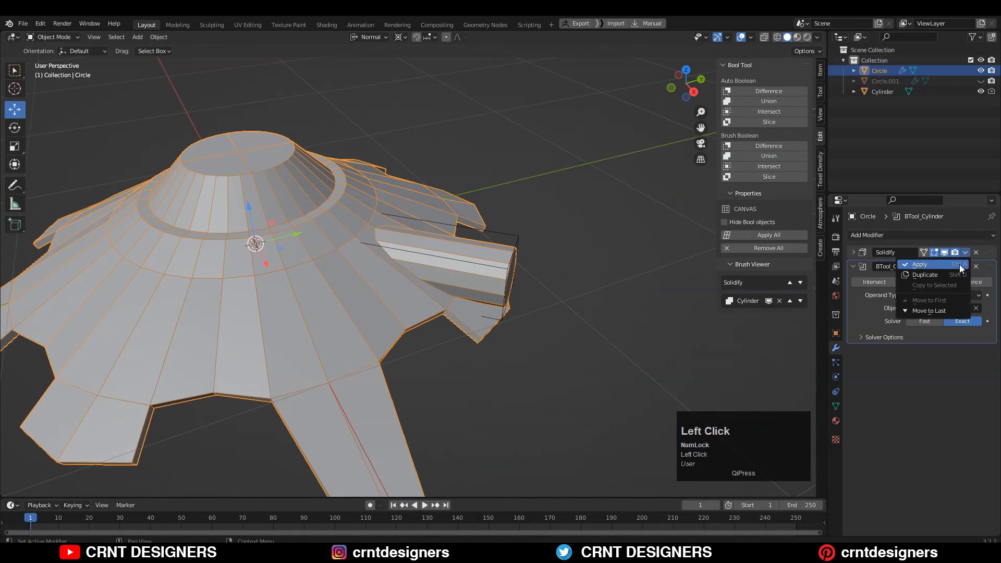
click(964, 264)
click(520, 235)
mouse_move(521, 236)
middle_down()
mouse_move(434, 209)
mouse_move(530, 250)
middle_up()
- Symmetrize the whole combined mesh from +Y to -Y to mirror the cylinder across the X axis
scroll(531, 223, down, 2)
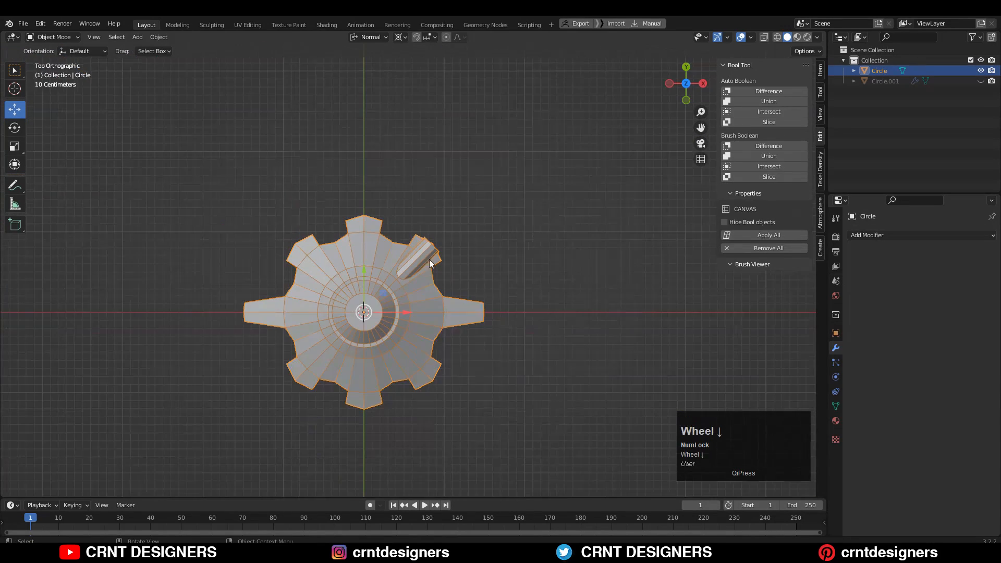
key(KP_Decimal)
key(Tab)
key(a)
click(198, 37)
click(217, 192)
- Symmetrize the whole mesh from +X to -X to mirror both cylinders to the opposite side
key(a)
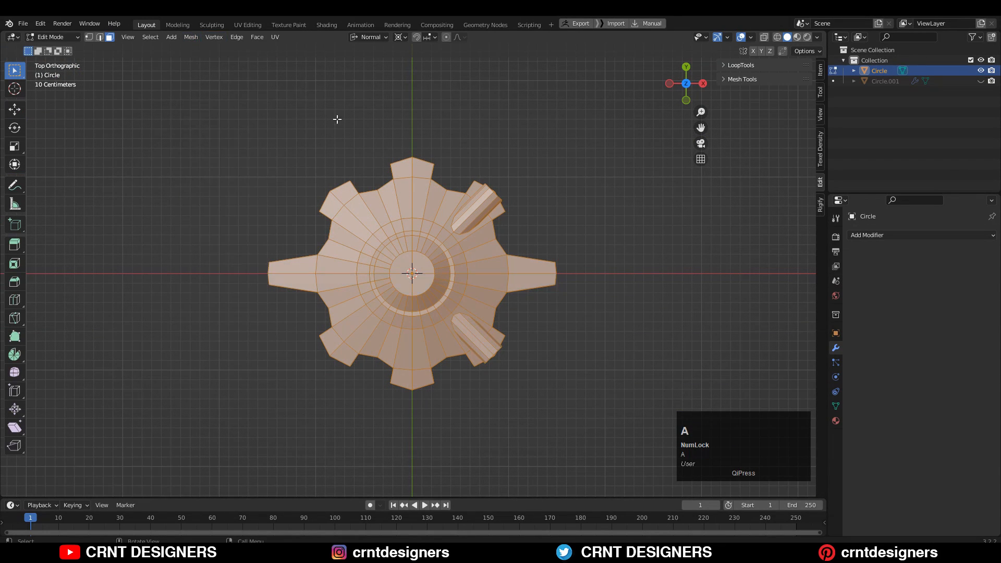
click(191, 37)
click(234, 185)
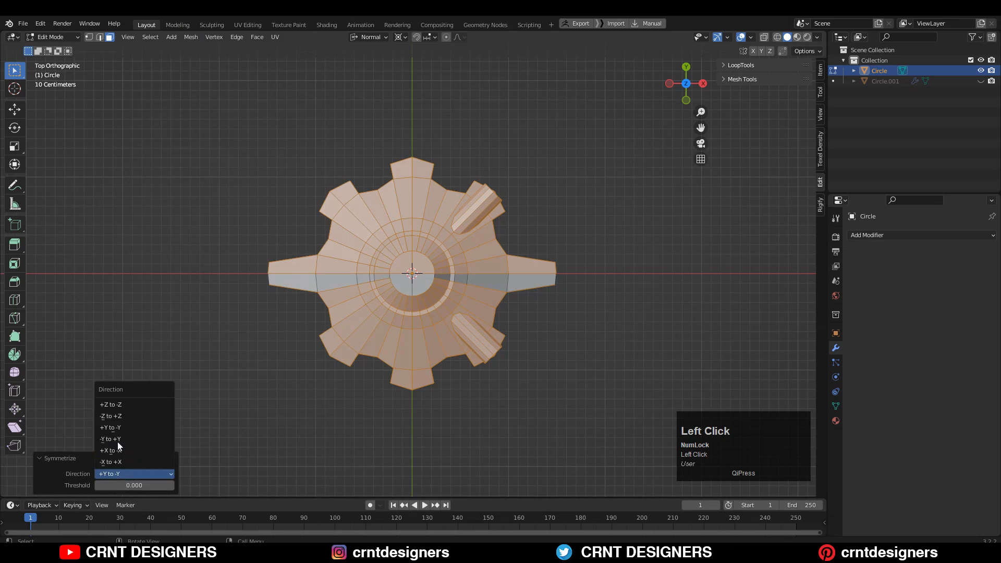
key(Tab)
middle_drag(680, 207, 611, 203)
- Delete the faces of the other three quarters in X-ray top view, keeping only the +X/+Y quarter
key(KP_7)
scroll(525, 154, down, 6)
click(765, 37)
key(Tab)
key(3)
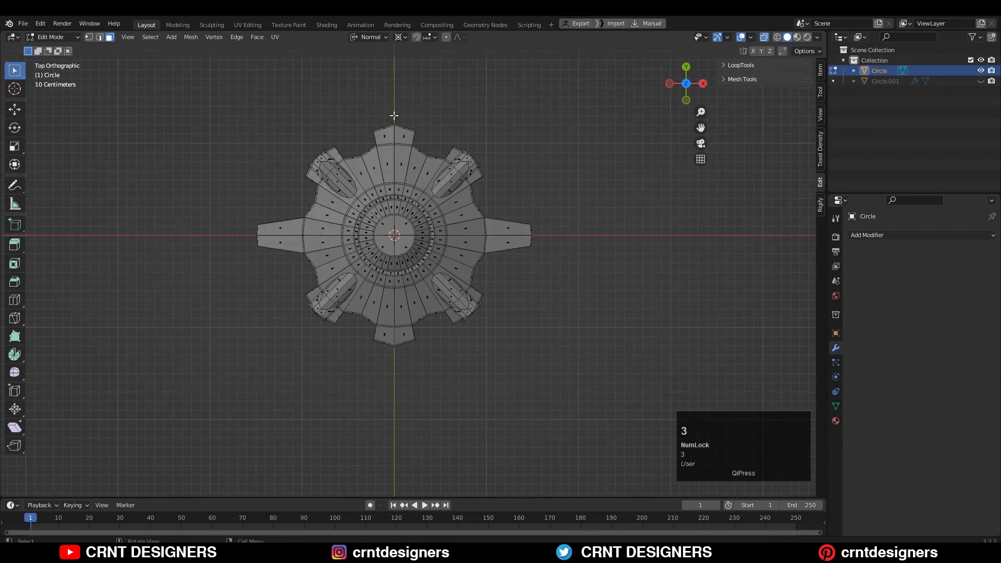
drag(394, 114, 267, 383)
shift+drag(556, 238, 398, 360)
key(x)
scroll(470, 224, up, 3)
shift+drag(399, 211, 448, 227)
key(x)
click(456, 222)
shift+middle_drag(501, 208, 446, 382)
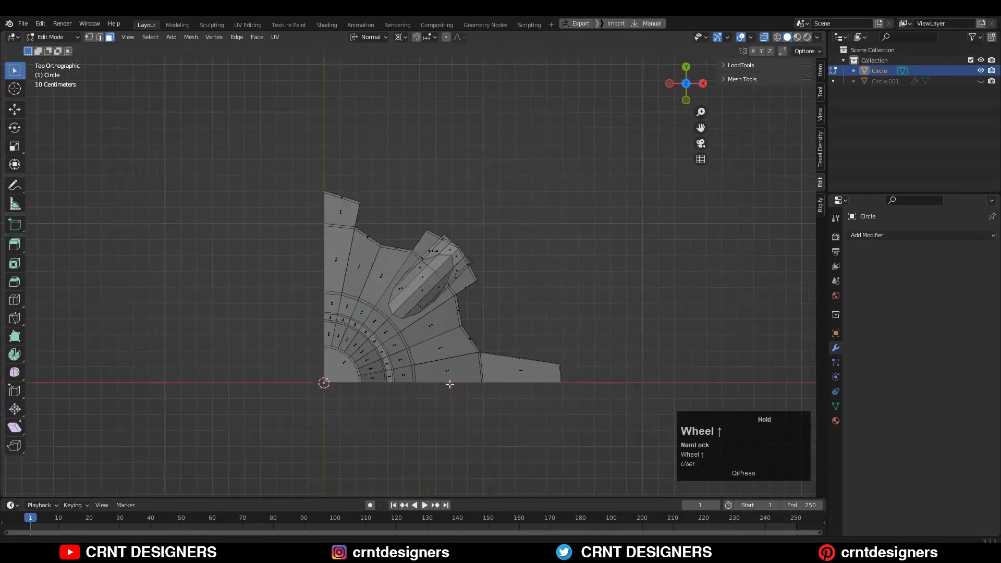
- Add two edge loops across the dome's lower slope on each side of the cylinder
middle_drag(524, 243, 431, 266)
scroll(431, 266, up, 2)
click(352, 230)
middle_drag(352, 230, 319, 222)
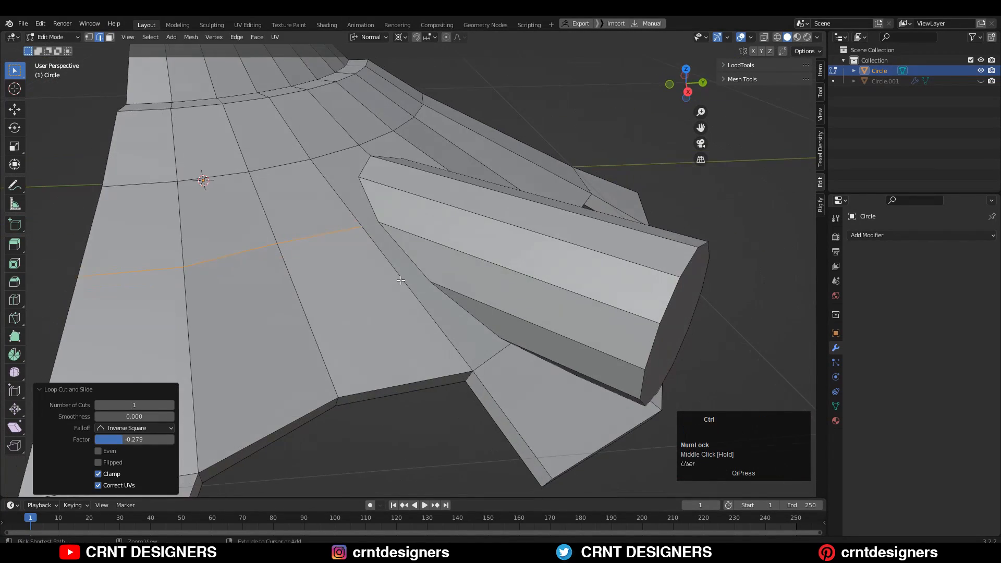
click(686, 71)
shift+middle_drag(496, 271, 457, 153)
scroll(457, 154, up, 1)
key(1)
click(547, 215)
scroll(381, 150, down, 1)
key(ctrl+r)
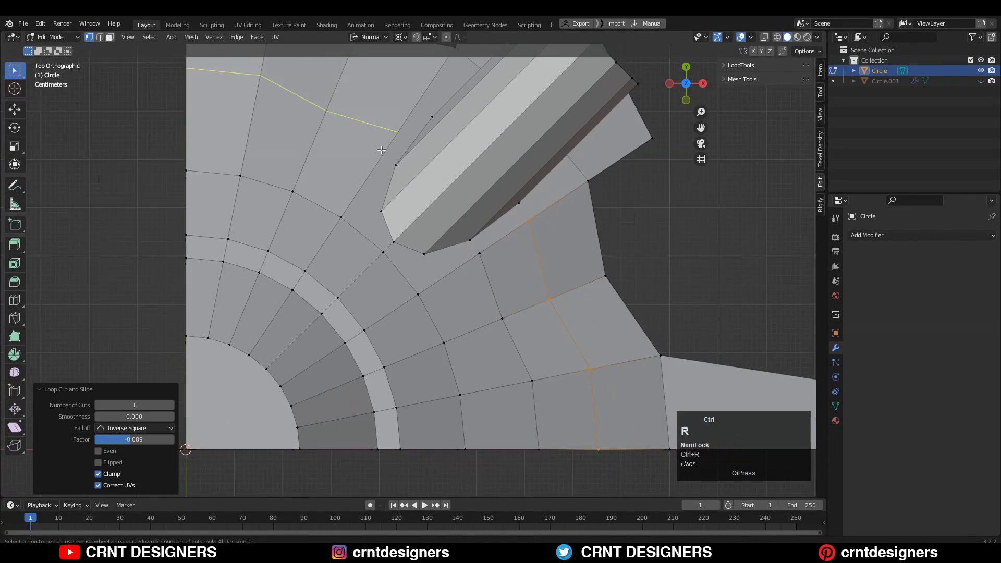
- Connect the edge-loop ends on the cylinder's +Y side to the nearest vertices of its outline
click(384, 156)
shift+click(395, 165)
right_click(368, 127)
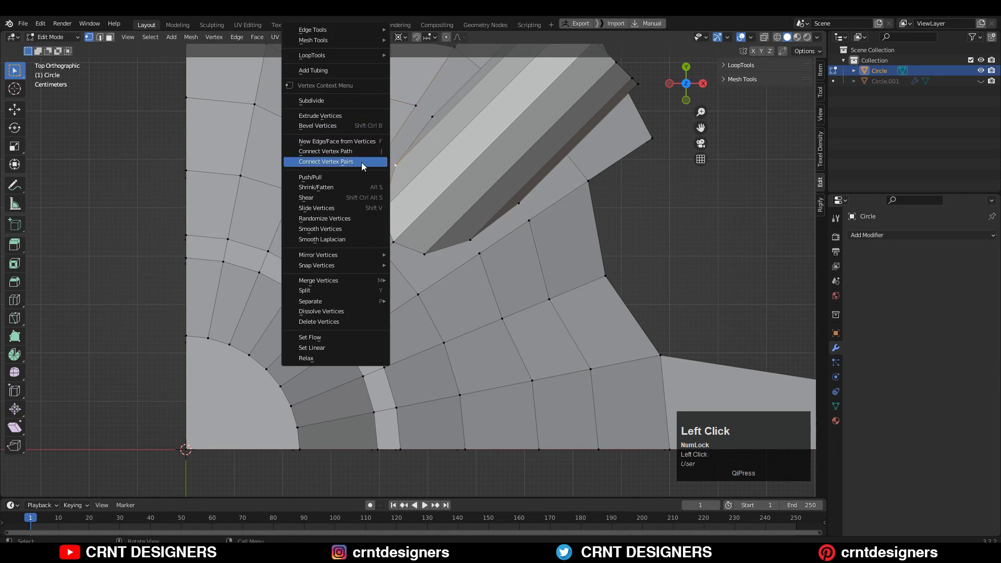
click(362, 162)
click(415, 106)
shift+click(432, 116)
right_click(409, 102)
click(405, 162)
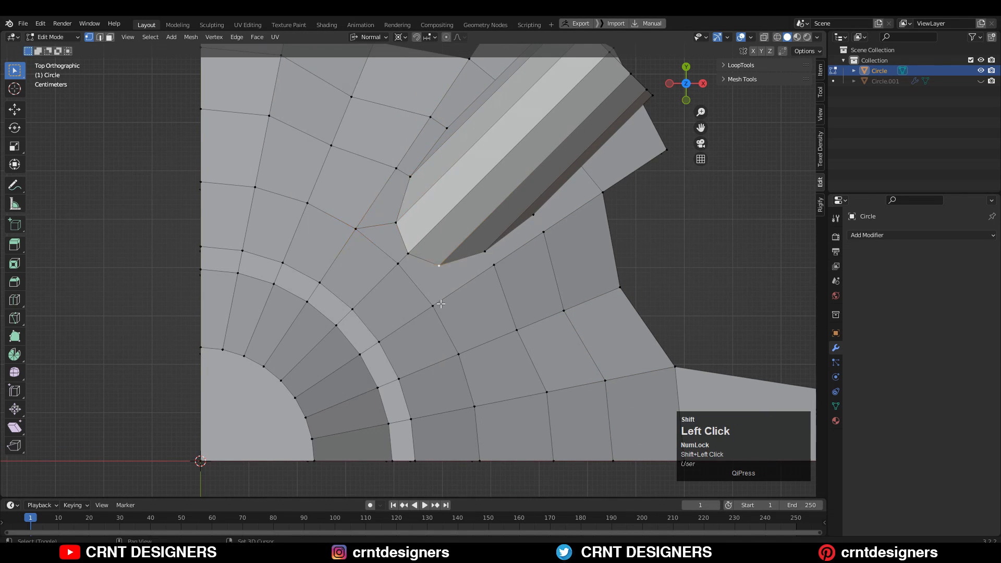
- Connect the edge-loop ends on the cylinder's +X side to the matching vertices of its outline
right_click(500, 270)
click(500, 270)
middle_drag(499, 270, 402, 251)
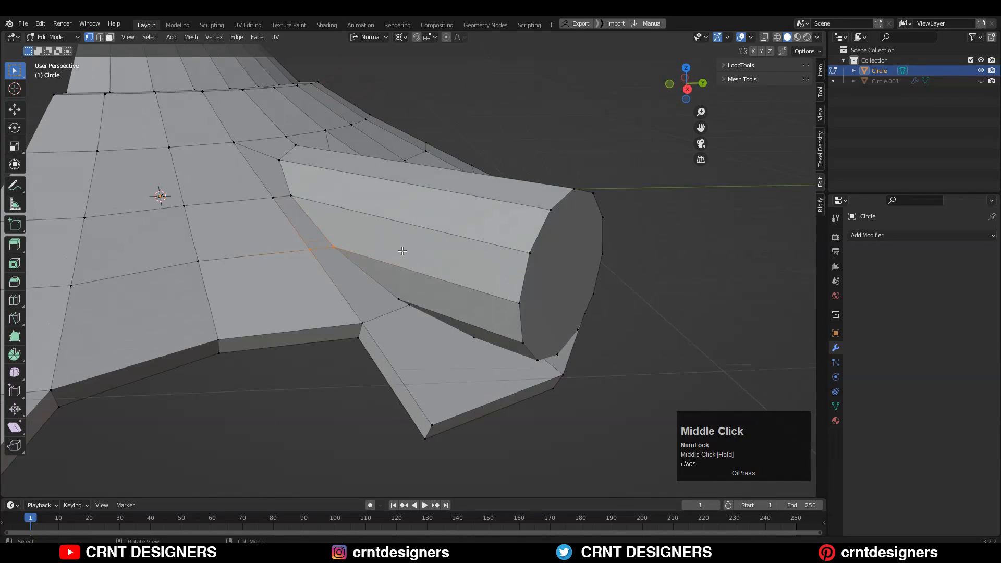
right_click(388, 279)
click(388, 280)
- Merge the close vertices where the cylinder meets the tab and dissolve the surplus ones there
middle_drag(498, 281, 454, 280)
key(m)
click(454, 280)
middle_drag(579, 285, 393, 268)
shift+click(366, 233)
key(ctrl+x)
- Cut an edge loop across the tab beneath the cylinder, close to where the tab meets the dome
scroll(277, 277, up, 3)
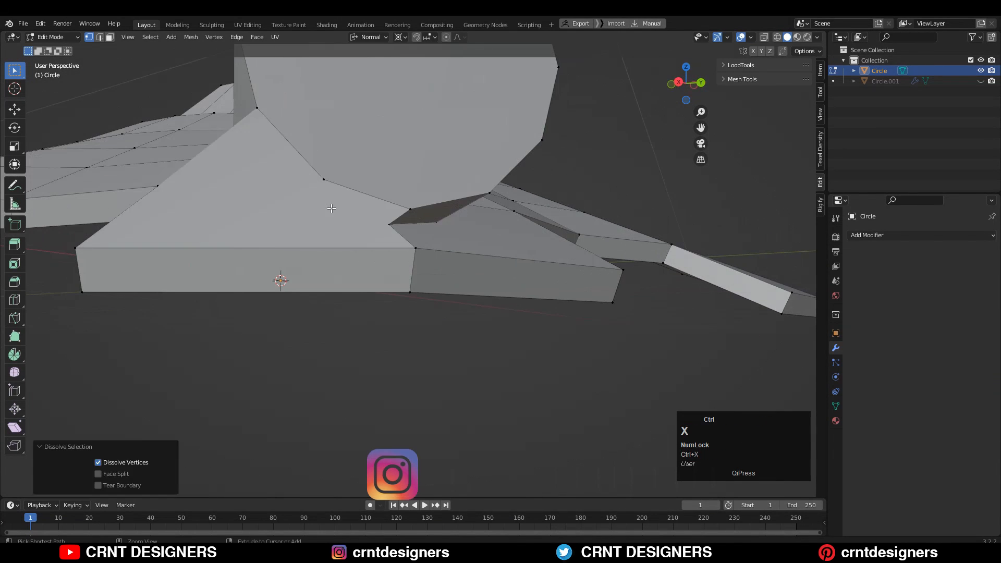
middle_drag(332, 209, 421, 239)
key(ctrl+r)
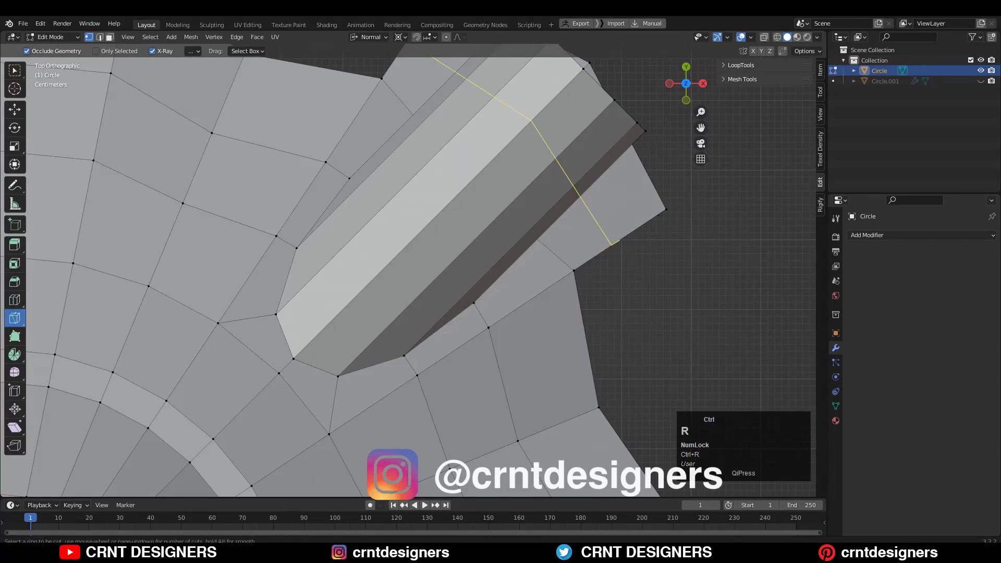
middle_drag(571, 269, 570, 324)
click(567, 327)
click(615, 256)
- Connect the new cut's end vertices across the underside of the tab beneath the cylinder on both sides
middle_drag(600, 217, 532, 213)
scroll(333, 295, up, 3)
middle_drag(334, 294, 524, 276)
middle_drag(513, 336, 524, 297)
key(2)
ctrl+click(472, 214)
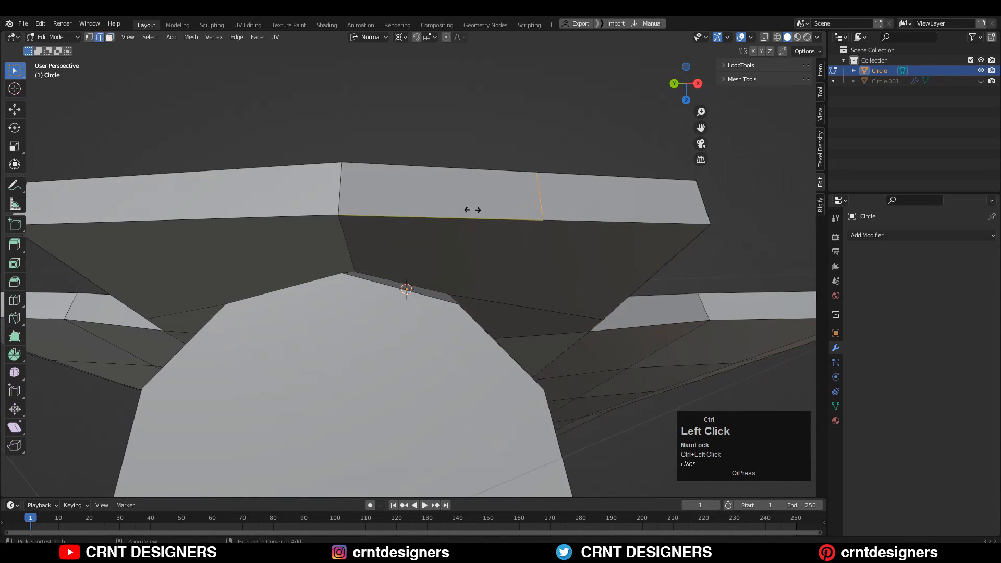
click(543, 220)
right_click(474, 240)
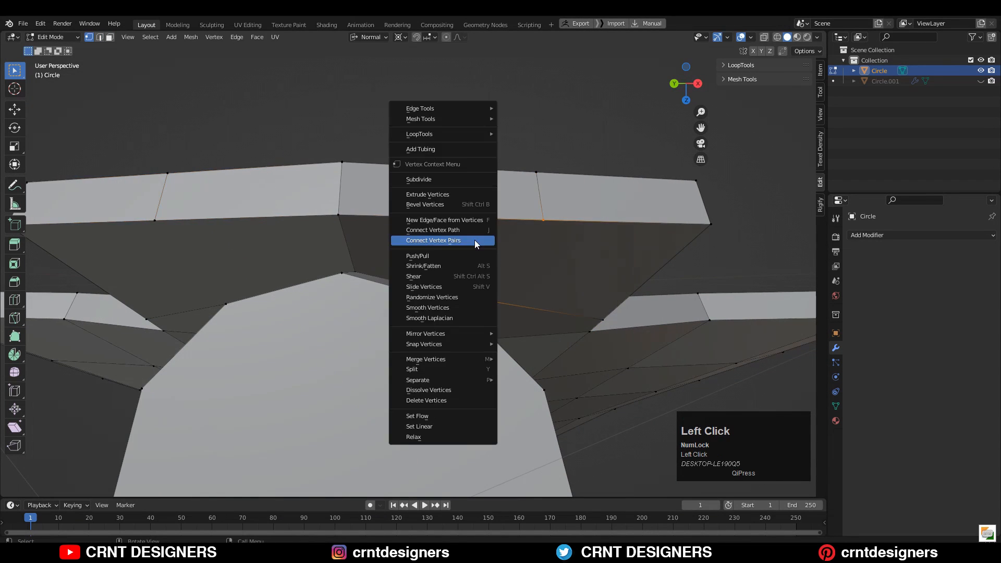
click(474, 240)
click(156, 222)
middle_drag(161, 230, 224, 234)
right_click(475, 161)
click(475, 160)
- Add an edge loop near the outer end of the tab beneath the cylinder at factor -0.8 and edge-slide it by 0.1
middle_drag(443, 227, 339, 357)
key(ctrl+r)
click(413, 322)
click(422, 331)
middle_drag(422, 331, 417, 368)
click(687, 71)
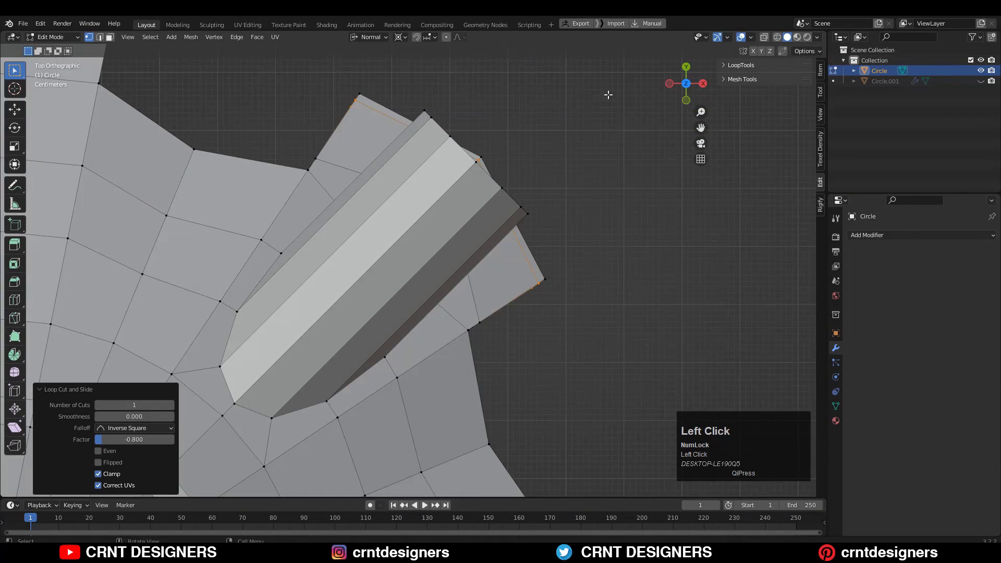
ctrl+click(538, 155)
- Add an edge loop near the outer end of the +Y tab with an edge slide of -0.8
scroll(511, 174, down, 6)
shift+middle_drag(511, 174, 613, 224)
scroll(407, 209, up, 5)
key(ctrl+r)
ctrl+click(401, 208)
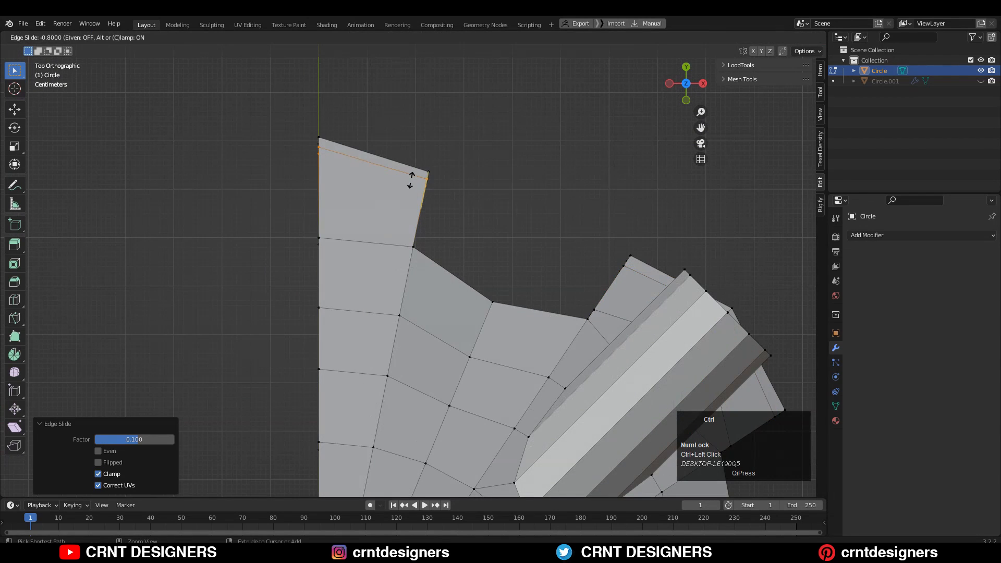
click(411, 180)
- Add a second edge loop near the base of the +Y tab with an edge slide of 0.6
scroll(506, 284, down, 3)
scroll(414, 143, up, 3)
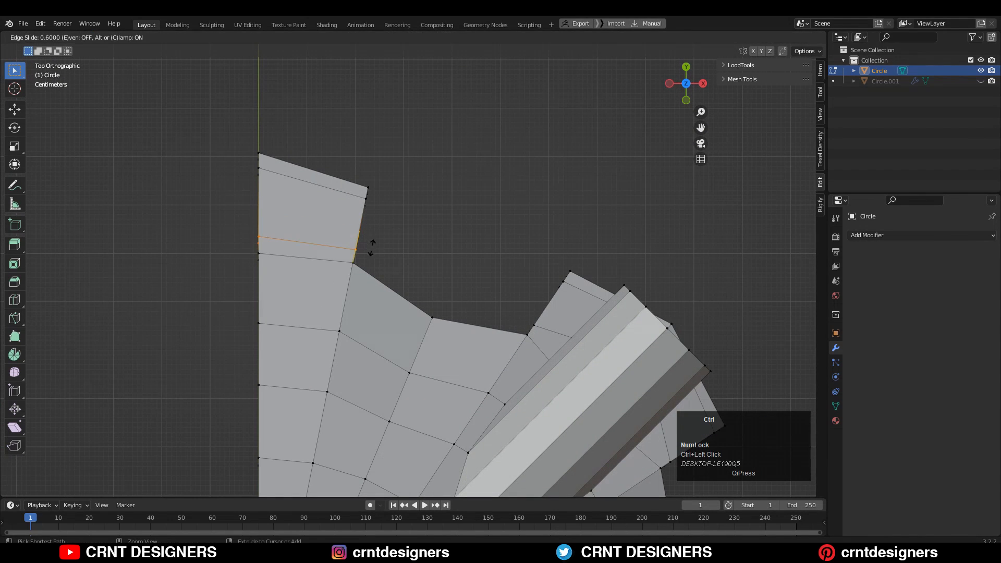
click(372, 248)
scroll(418, 242, up, 2)
ctrl+click(366, 251)
scroll(541, 299, down, 5)
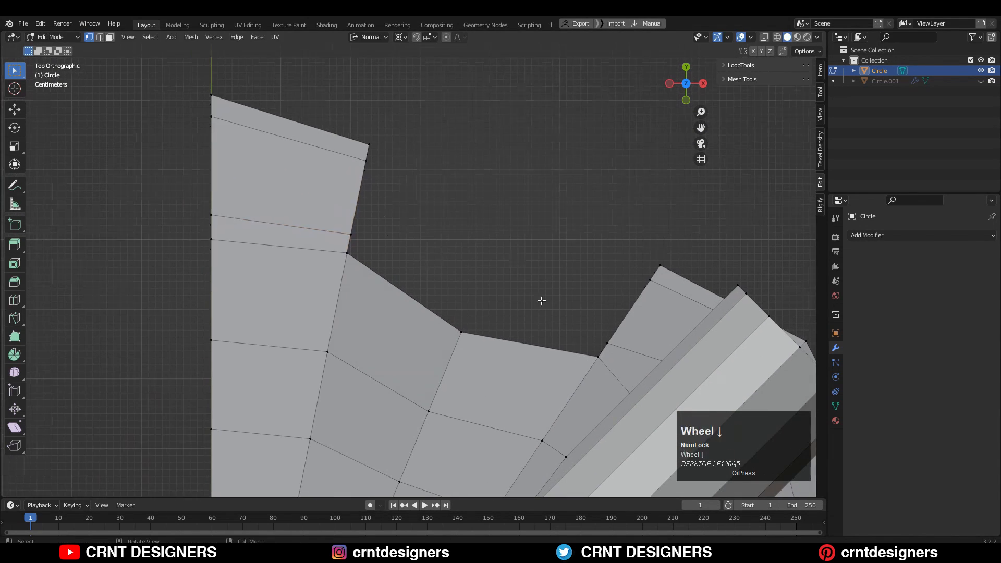
- Add edge loops near the base and the outer end of the +X tab
scroll(469, 292, up, 2)
key(ctrl+r)
ctrl+click(486, 283)
shift+middle_drag(541, 299, 313, 121)
ctrl+click(600, 280)
scroll(323, 130, up, 1)
shift+middle_drag(261, 68, 479, 308)
- Knife a line just inside the rim on the top side, from the +Y tab's end to the diagonal tab's end
click(15, 318)
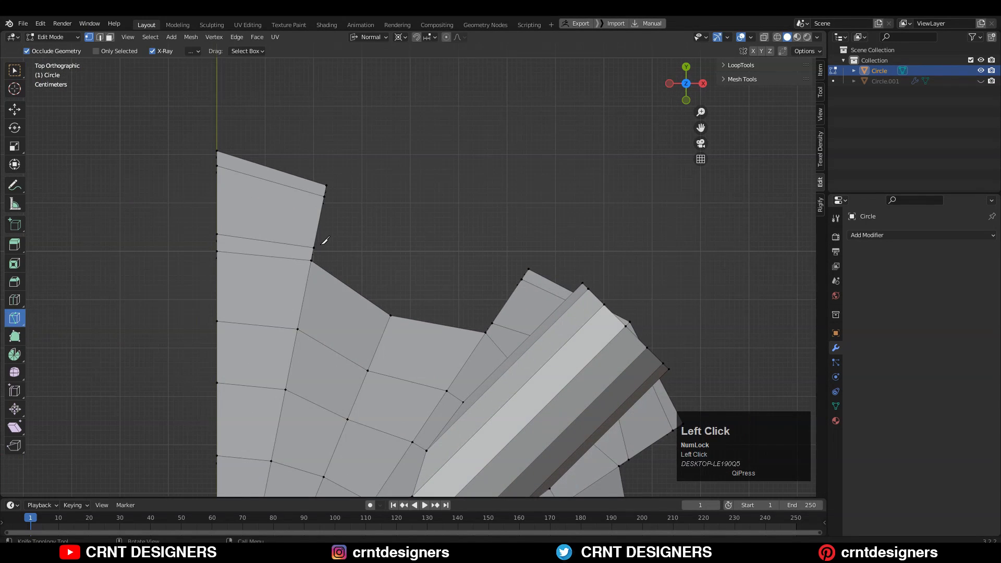
scroll(321, 229, up, 2)
click(282, 141)
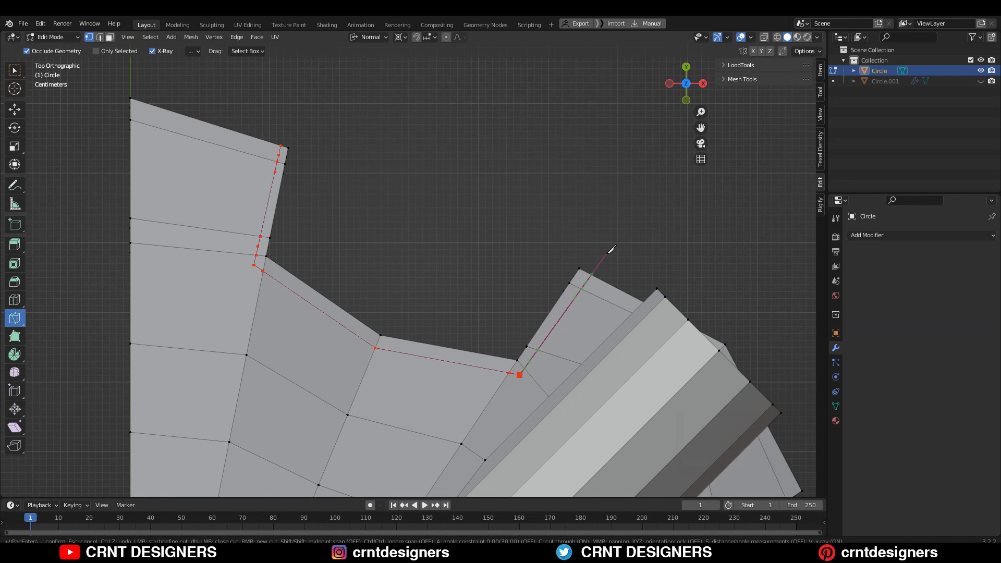
scroll(509, 345, down, 4)
middle_drag(510, 345, 373, 251)
scroll(371, 318, up, 3)
scroll(373, 251, up, 3)
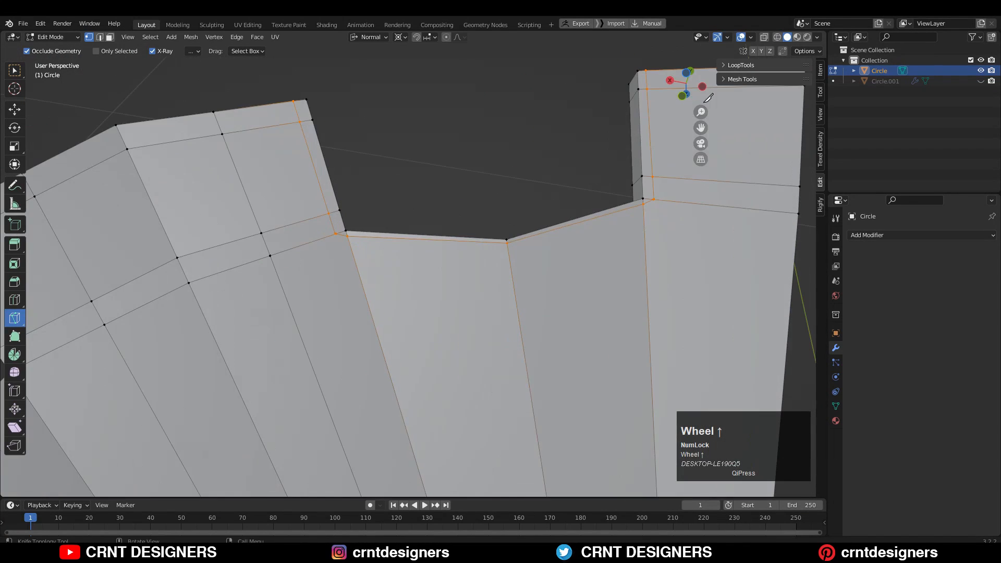
- Knife the matching line just inside the rim on the underside, from the +Y tab to the diagonal tab
click(686, 101)
click(687, 100)
shift+middle_drag(195, 368, 277, 306)
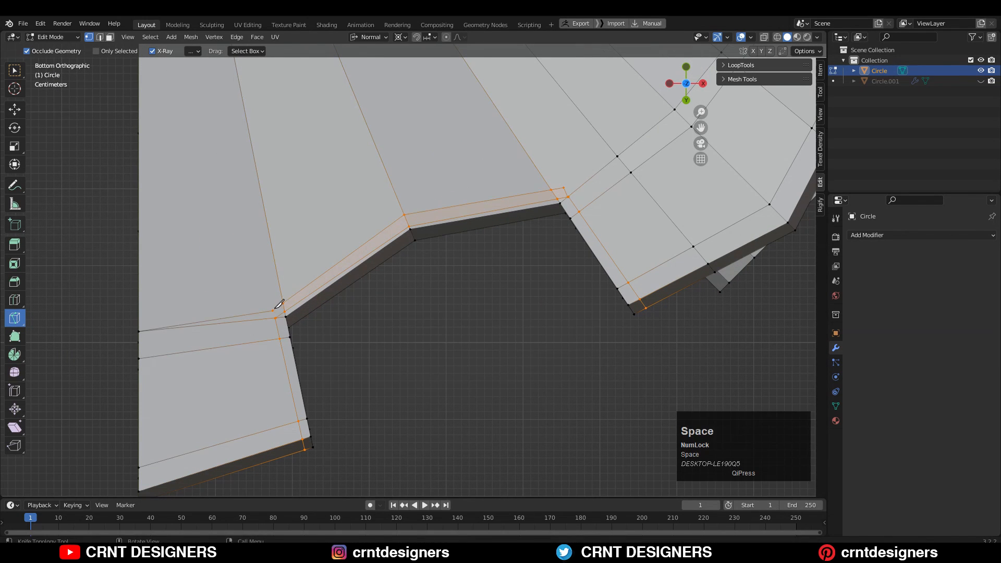
shift+middle_drag(286, 331, 465, 408)
- Merge the stray cut vertices At Last at the +Y tab's inner corner on the underside
scroll(466, 408, up, 4)
key(ctrl+z)
scroll(483, 426, up, 3)
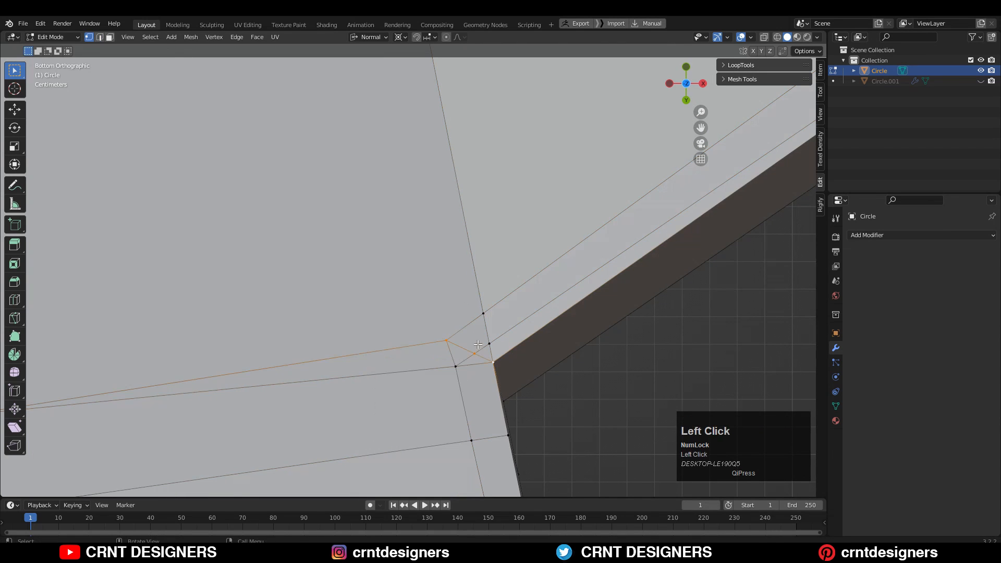
scroll(452, 331, down, 2)
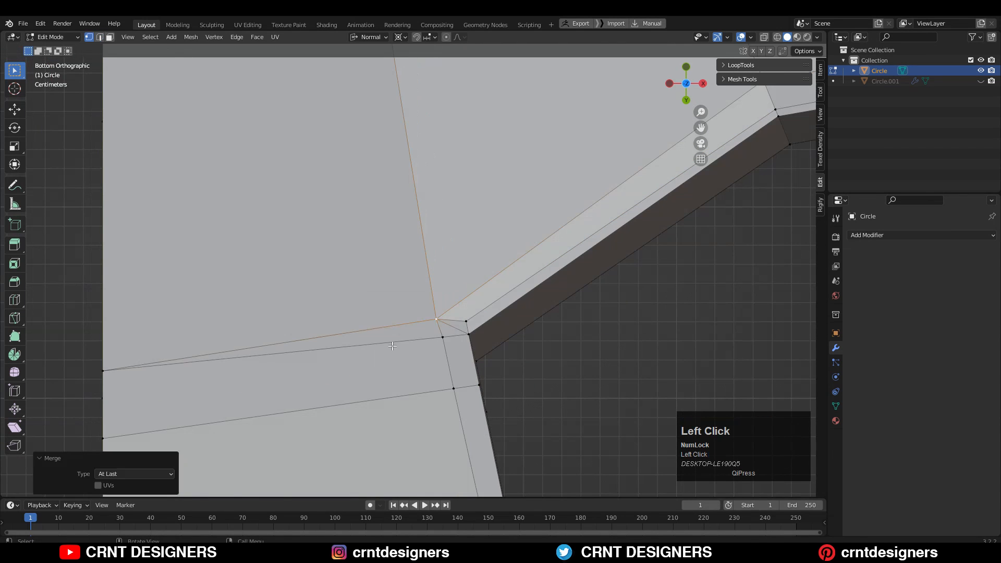
scroll(560, 235, down, 2)
key(1)
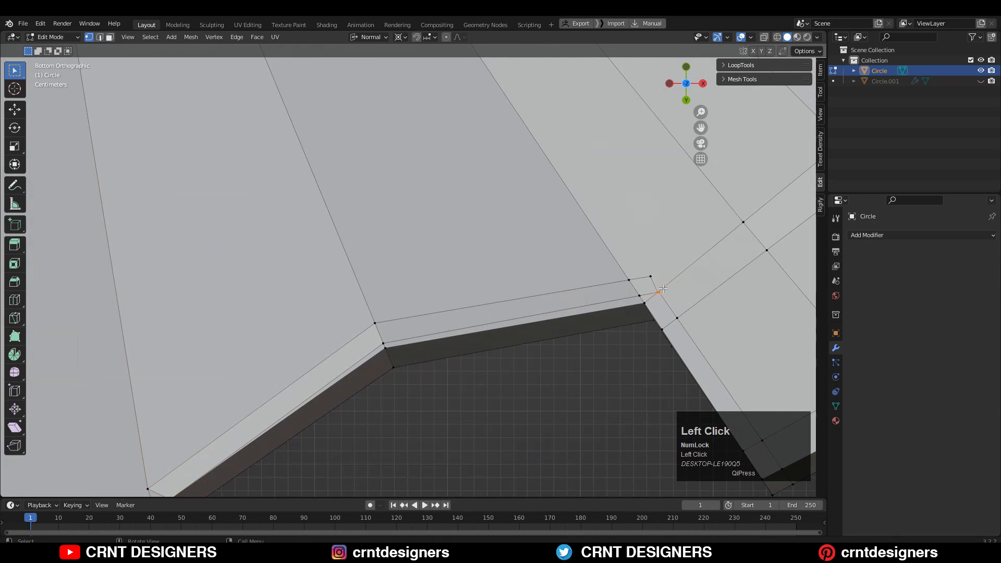
- Dissolve the duplicate line along the underside rim and merge the leftover vertices At Last at the tab corner
key(2)
scroll(493, 284, down, 2)
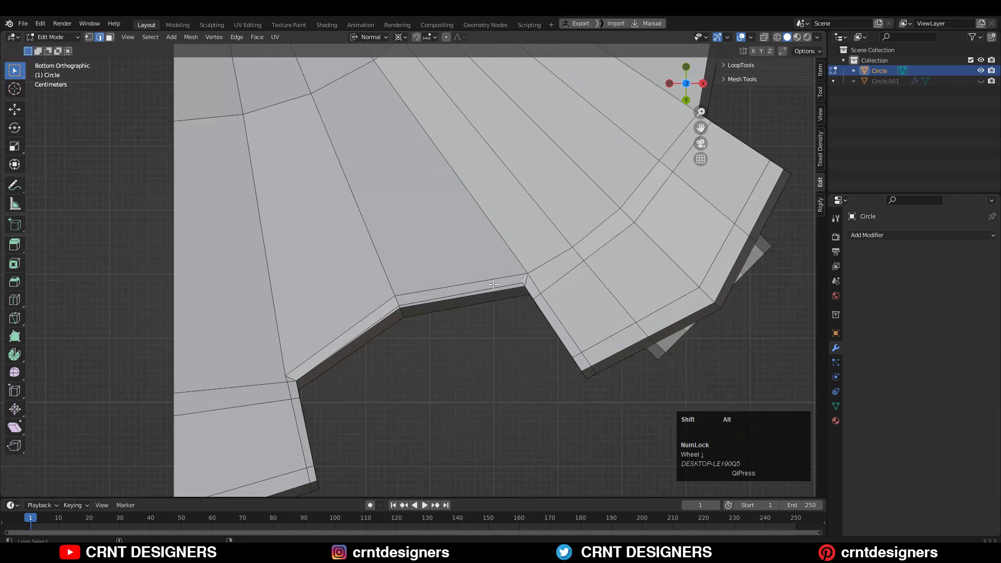
scroll(524, 313, up, 3)
key(1)
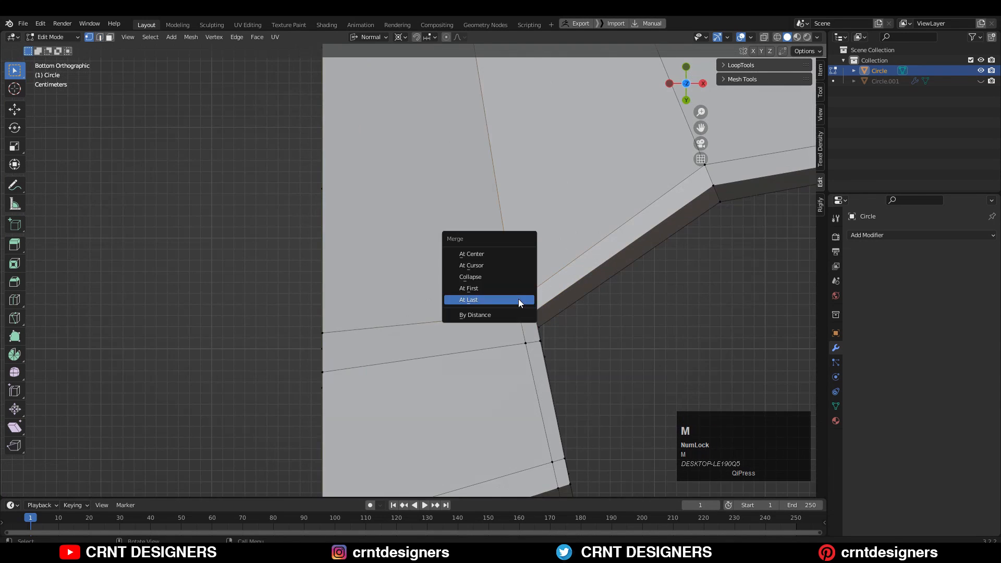
click(519, 302)
scroll(539, 284, down, 5)
shift+middle_drag(757, 209, 499, 276)
key(2)
click(527, 304)
- Merge the stray corner vertices on the top side where the rim cut meets the +Y and diagonal tabs
scroll(532, 308, down, 3)
shift+middle_drag(418, 214, 458, 311)
scroll(458, 311, up, 4)
key(1)
click(458, 311)
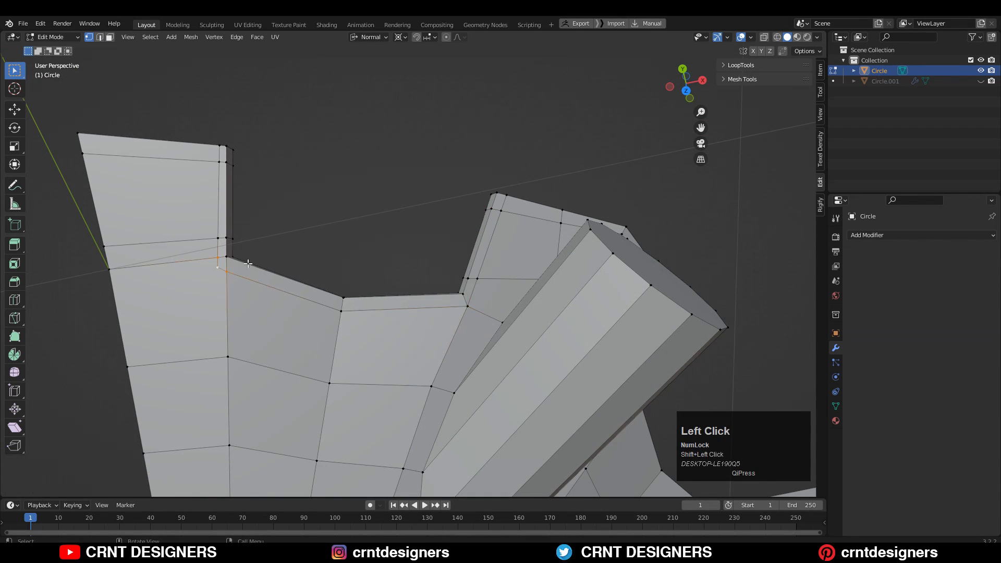
key(m)
scroll(456, 241, down, 5)
middle_drag(456, 241, 397, 250)
scroll(455, 251, up, 4)
- Inspect the quarter's topology from above in Object Mode, and resume editing the mesh
key(Tab)
click(686, 87)
shift+middle_drag(517, 201, 481, 145)
scroll(499, 226, up, 4)
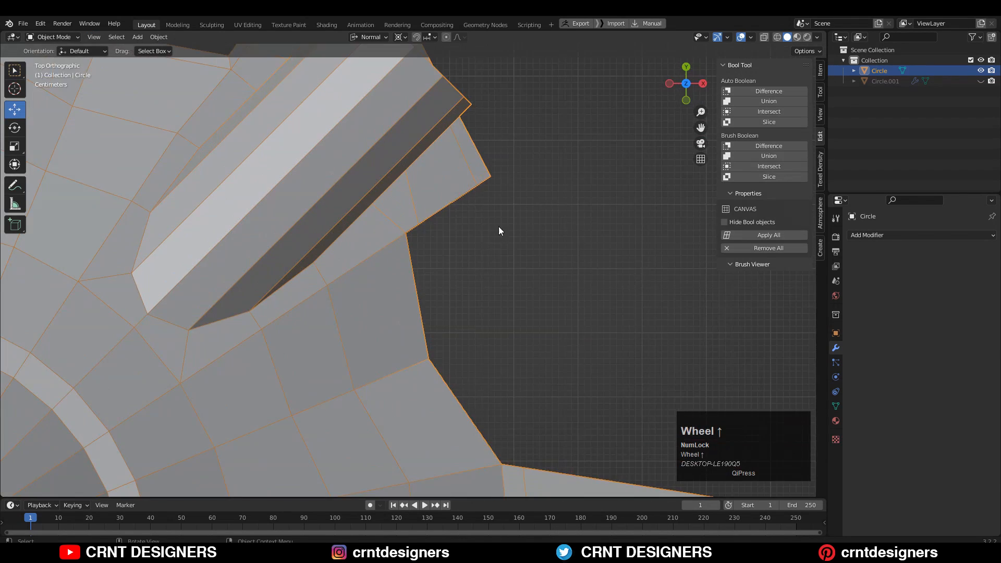
shift+middle_drag(238, 391, 243, 296)
key(Tab)
- Knife a line just inside the rim on the top side, from the diagonal tab's end to the +X tab
shift+middle_drag(512, 213, 573, 325)
scroll(573, 325, up, 1)
click(598, 151)
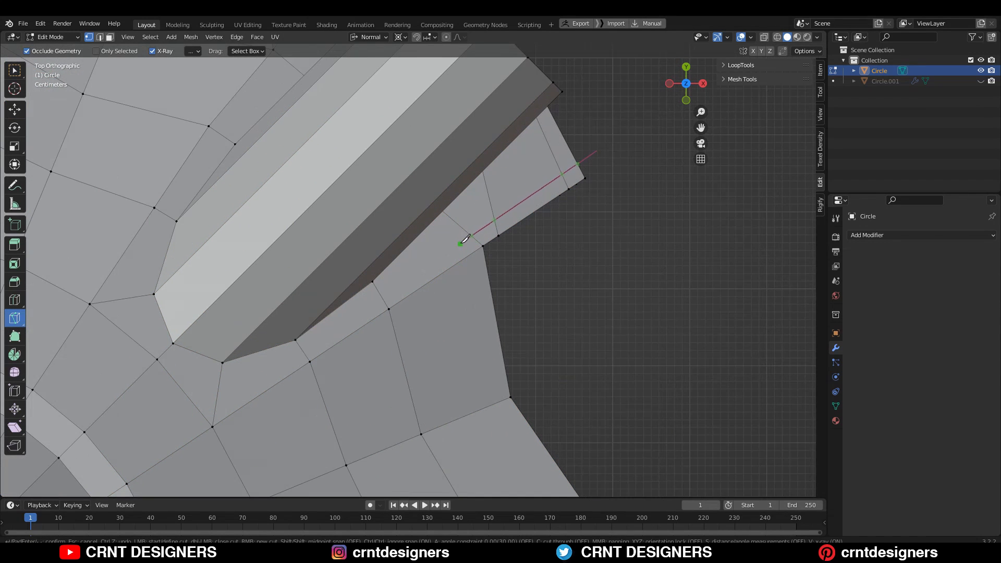
click(495, 404)
scroll(497, 403, down, 3)
shift+middle_drag(549, 482, 452, 351)
scroll(452, 352, up, 4)
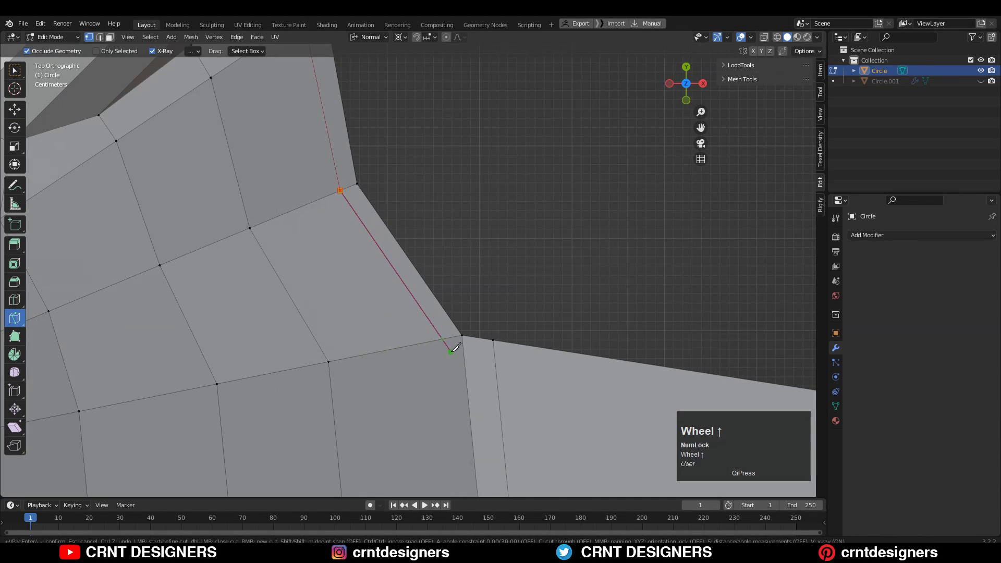
click(451, 352)
scroll(452, 350, down, 4)
key(Return)
- Continue the knife line down the +X tab's end face and along the underside rim to the diagonal tab
middle_drag(694, 345, 599, 262)
middle_drag(360, 324, 347, 292)
click(345, 277)
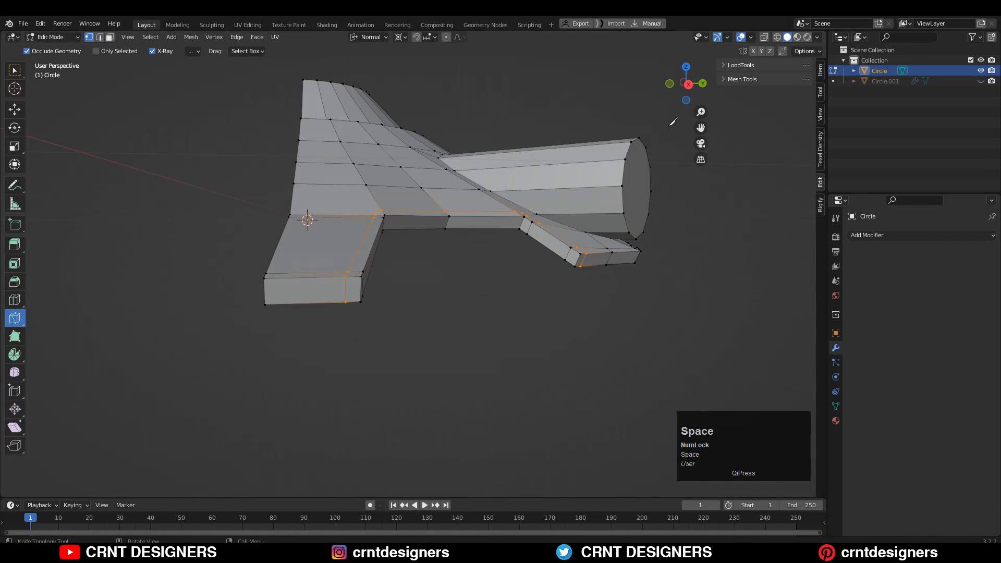
click(687, 101)
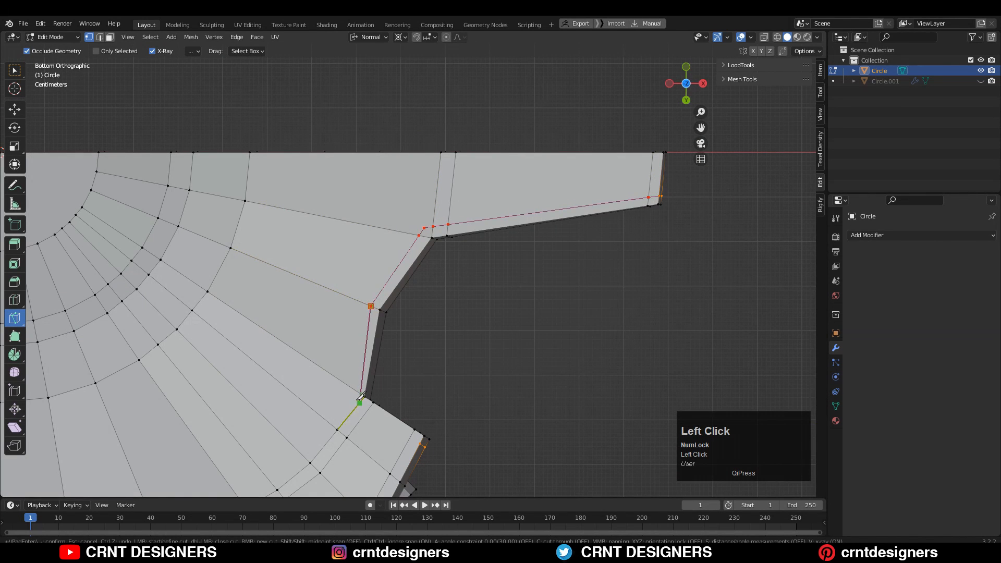
click(419, 442)
key(Return)
- Merge the stray cut vertices on the underside at the inner corners of the diagonal and +X tabs
shift+middle_drag(426, 299, 521, 219)
scroll(521, 219, up, 2)
key(w)
click(503, 281)
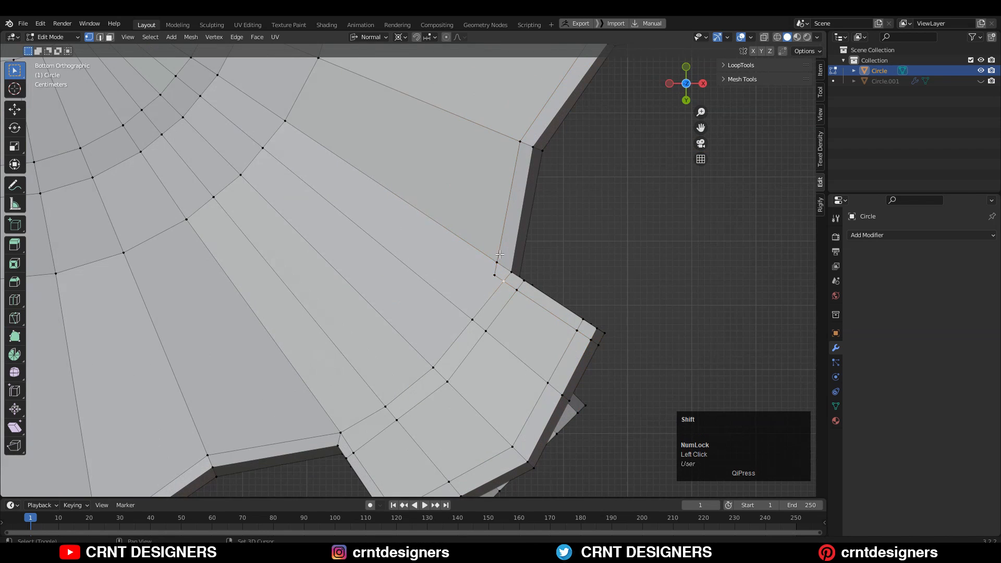
key(m)
click(496, 264)
scroll(535, 132, down, 2)
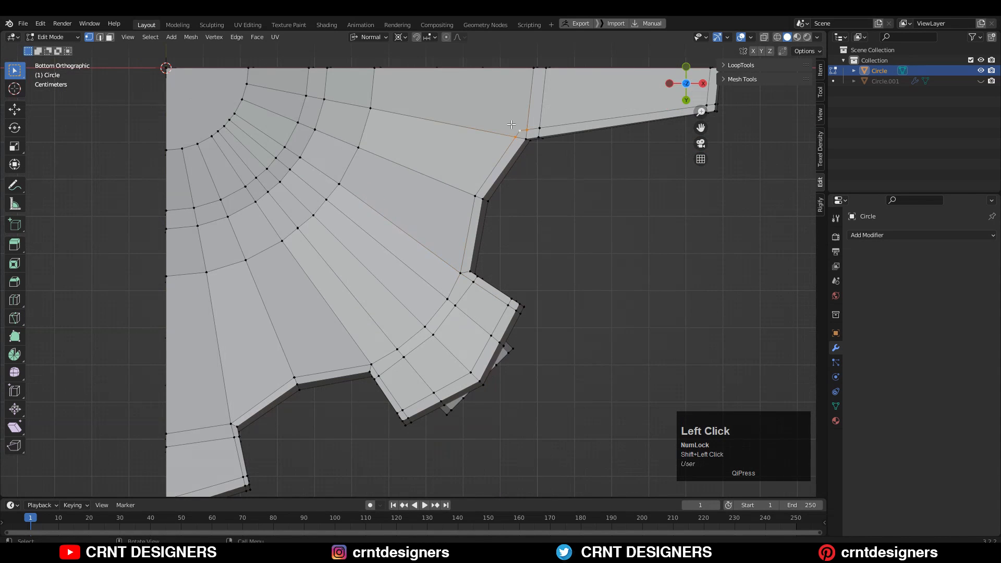
key(m)
click(511, 125)
- Merge the stray rim-cut vertices on the top side at the inner corners of the +X and diagonal tabs
scroll(513, 156, down, 3)
middle_drag(522, 227, 443, 395)
scroll(418, 395, up, 4)
click(361, 395)
key(m)
click(438, 301)
scroll(474, 291, down, 3)
shift+middle_drag(404, 344, 403, 289)
scroll(418, 284, up, 3)
click(445, 267)
key(m)
click(465, 253)
- Add supporting edge loops around the dome's ring step, the one on its outer slope with an edge slide of -0.9
key(ctrl+r)
click(472, 254)
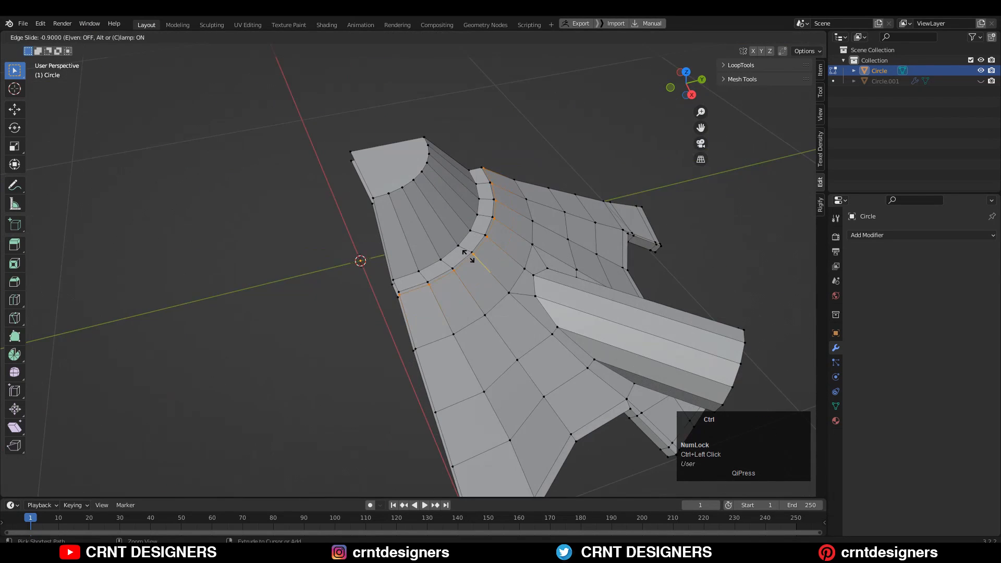
key(ctrl+r)
click(521, 305)
key(ctrl+r)
click(545, 330)
click(519, 326)
- Add supporting edge loops around the ring step on the dome's inner side
key(ctrl+r)
click(568, 405)
key(ctrl+r)
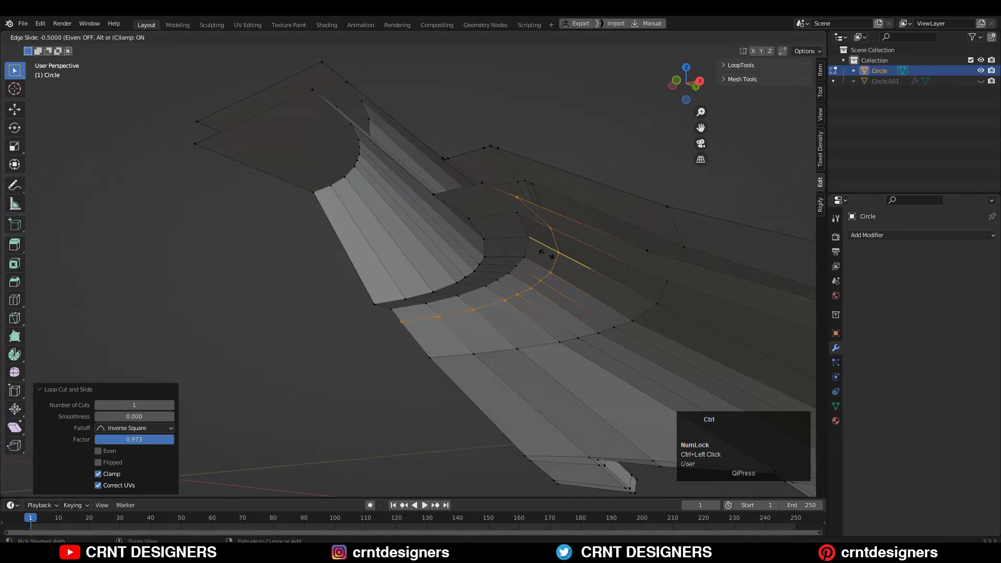
click(553, 256)
key(ctrl+r)
click(534, 270)
- Inset the face loop of the ring step on the dome's inner side for supporting edges
middle_drag(538, 261, 543, 298)
key(3)
alt+click(549, 242)
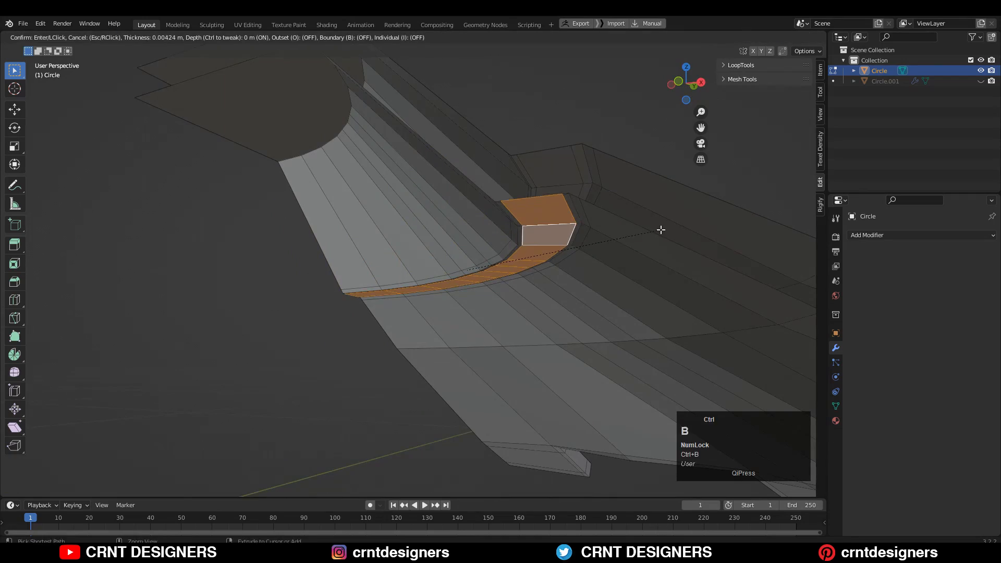
click(661, 230)
key(Tab)
key(Tab)
- Inset the remaining face loop of the ring step and the dome's central cap face
middle_drag(573, 234, 516, 242)
alt+shift+click(429, 248)
key(i)
click(586, 217)
click(386, 209)
middle_drag(388, 219, 359, 219)
key(i)
click(549, 145)
- Knife-cut a supporting edge around the upper end of the angled cylinder's base on the dome
middle_drag(548, 145, 496, 208)
click(15, 318)
scroll(522, 280, up, 4)
key(1)
click(476, 207)
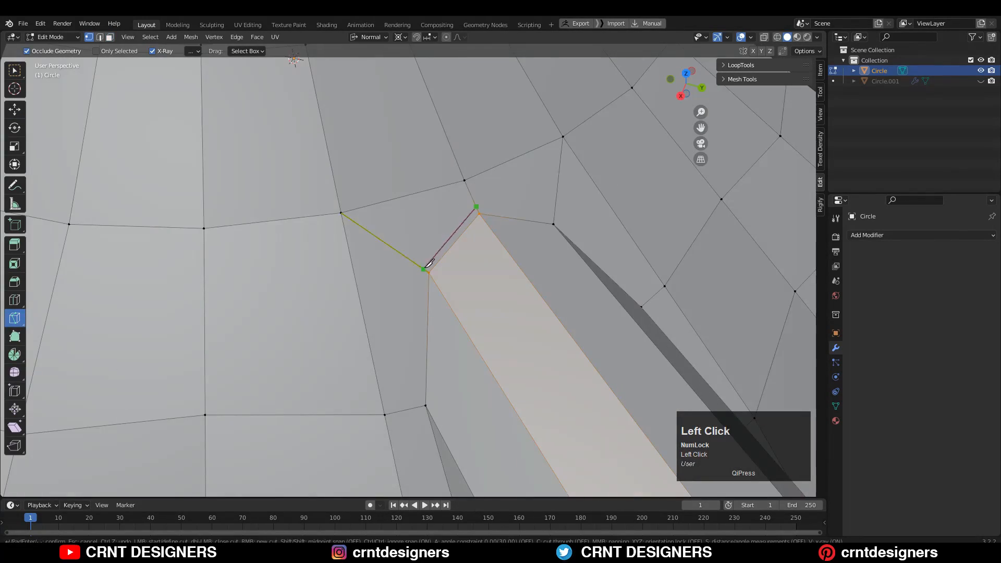
click(424, 268)
middle_drag(429, 264, 472, 225)
middle_drag(594, 412, 472, 298)
key(space)
- Continue the knife cut along the cylinder's base where it meets the diagonal tab
middle_drag(357, 345, 469, 300)
click(686, 255)
click(544, 240)
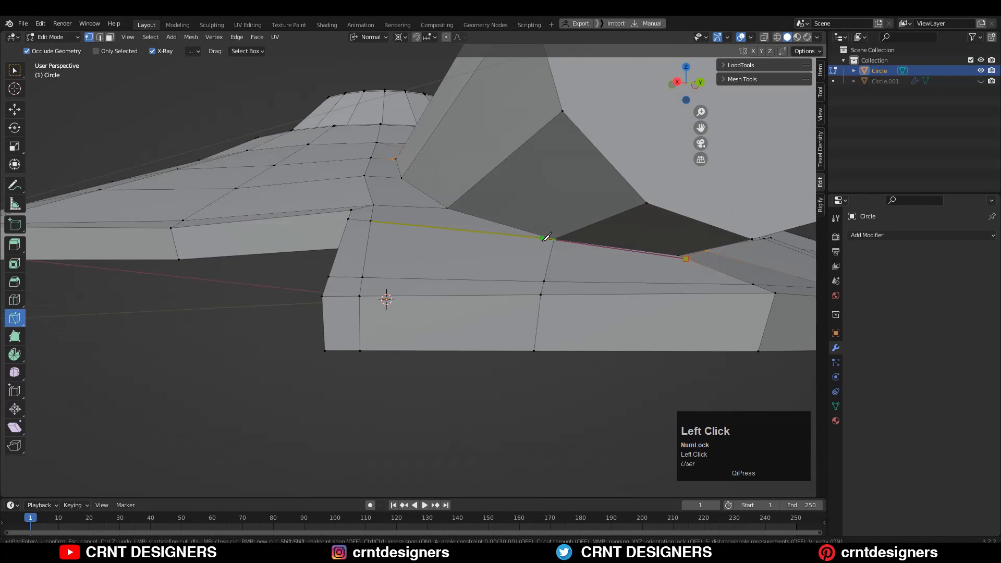
key(space)
middle_drag(699, 292, 736, 328)
key(space)
middle_drag(598, 299, 711, 352)
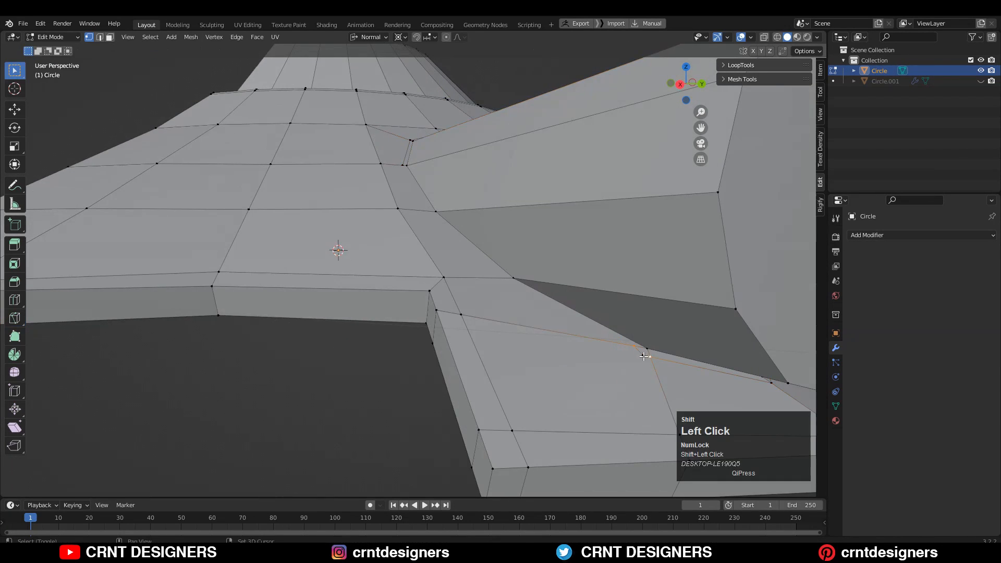
- Knife-cut the supporting edge up the side of the cylinder's base, merging stray vertices and sliding a vertex by a factor of 0.051
middle_drag(559, 311, 545, 330)
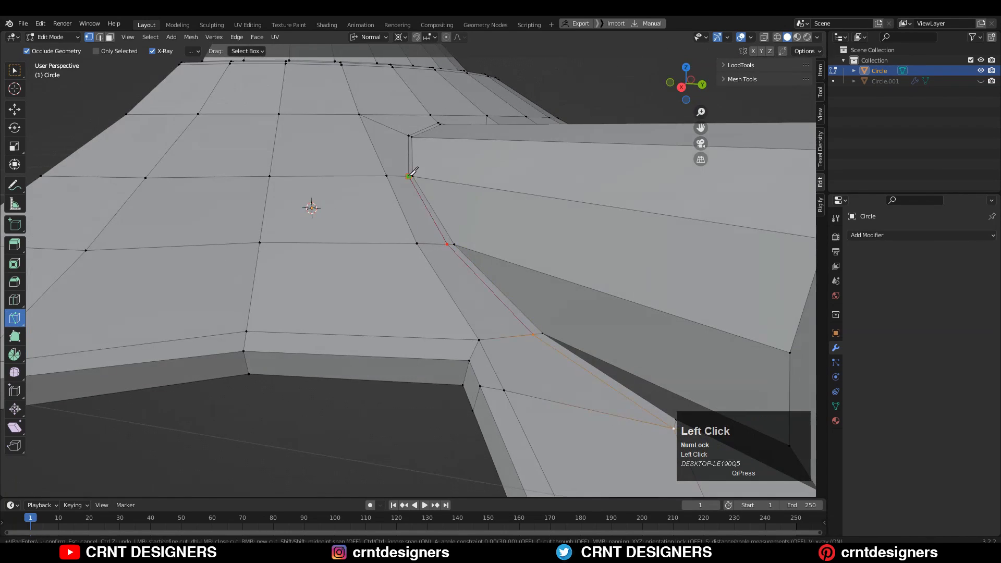
key(space)
middle_drag(410, 176, 410, 223)
click(14, 71)
shift+click(431, 187)
key(m)
key(g)
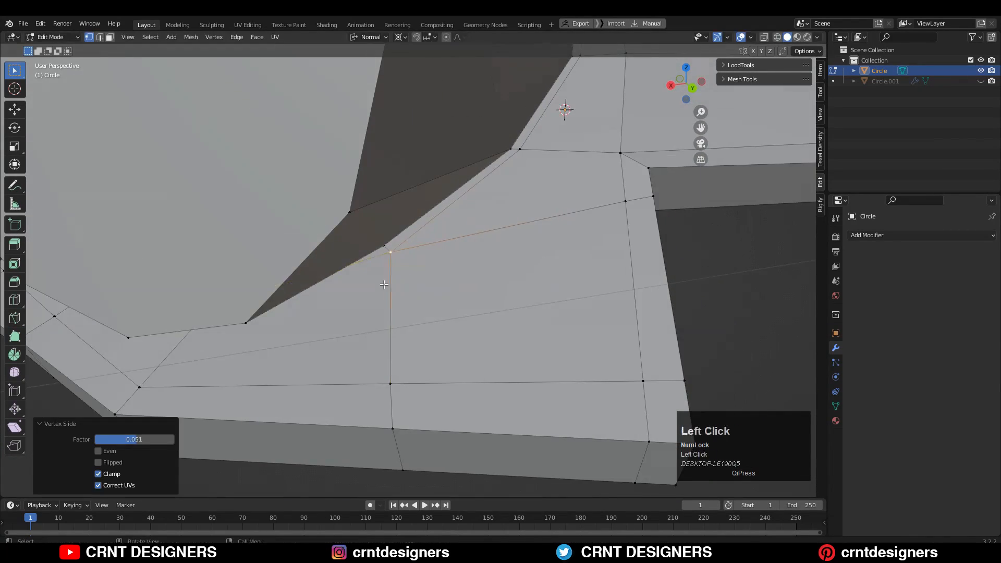
- Add three evenly spaced edge loops along the length of the angled cylinder
key(Tab)
scroll(384, 284, down, 10)
middle_drag(385, 284, 365, 250)
key(Tab)
scroll(272, 292, up, 6)
click(238, 299)
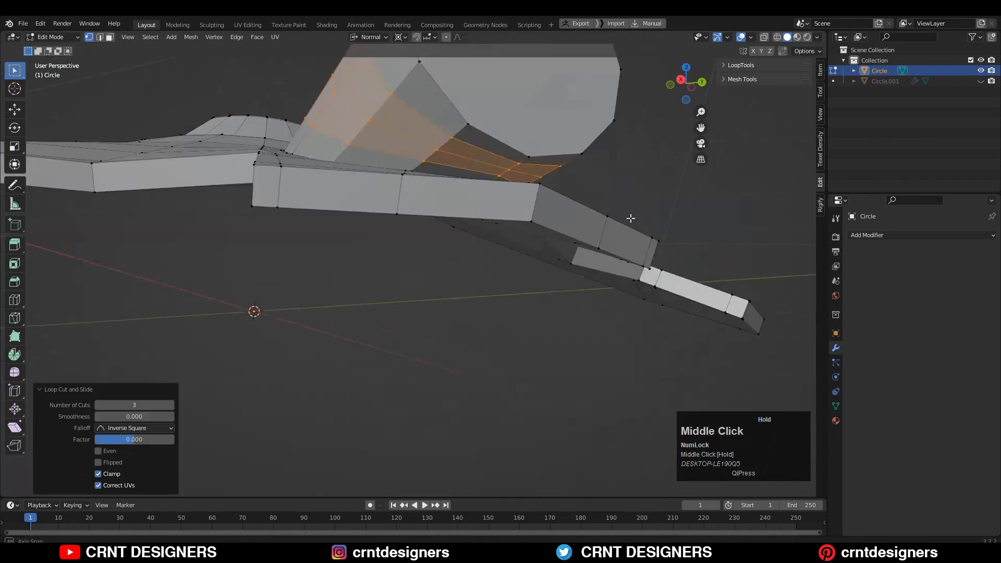
scroll(597, 247, up, 3)
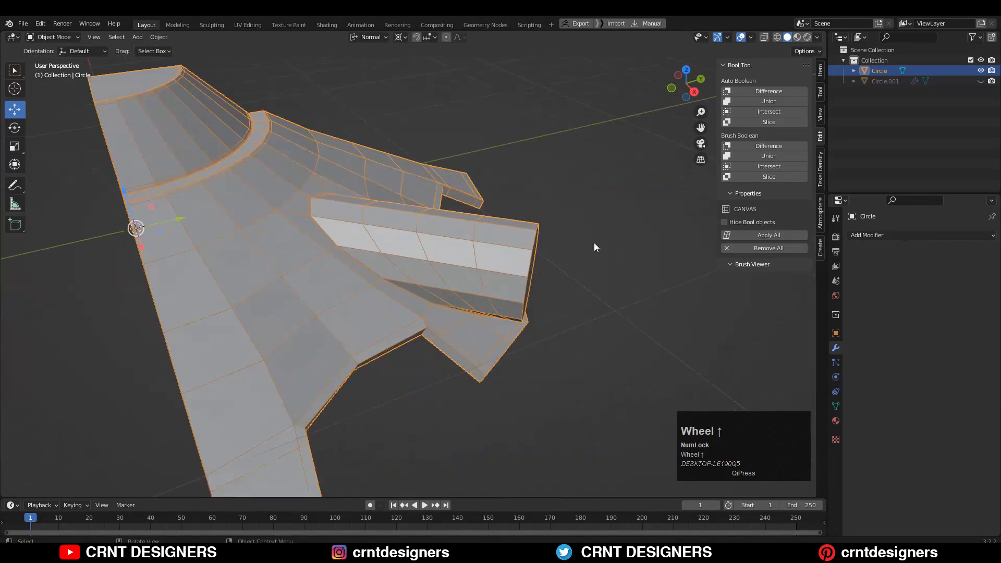
- Inset the end face of the angled cylinder to form a rim
middle_drag(596, 247, 577, 187)
key(Tab)
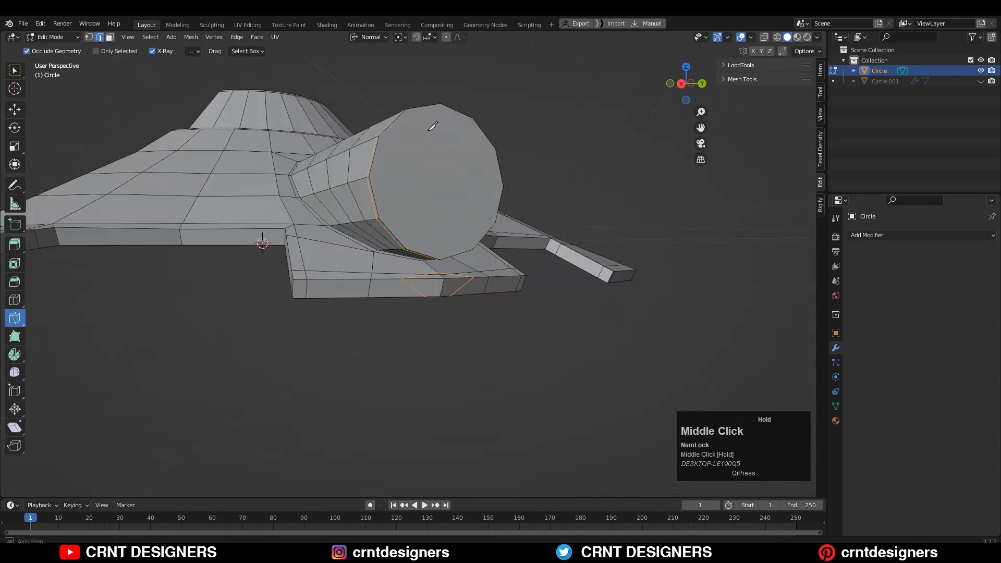
middle_drag(521, 220, 610, 208)
click(447, 219)
key(i)
key(i)
click(482, 209)
- Extrude the inset end face into the cylinder and scale it to 0.9
middle_drag(517, 212, 501, 175)
key(e)
click(509, 157)
key(s)
ctrl+click(458, 194)
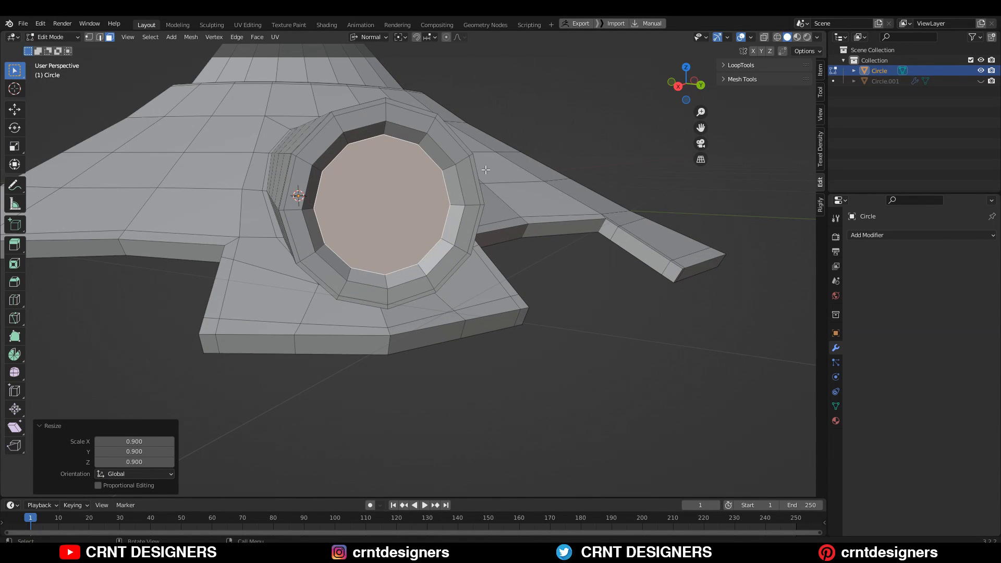
- Inset the face loops of the cylinder's opening for supporting edges, using a thickness of 0.003462 m on the front rim
middle_drag(486, 169, 506, 284)
alt+click(556, 251)
key(i)
alt+click(571, 230)
key(i)
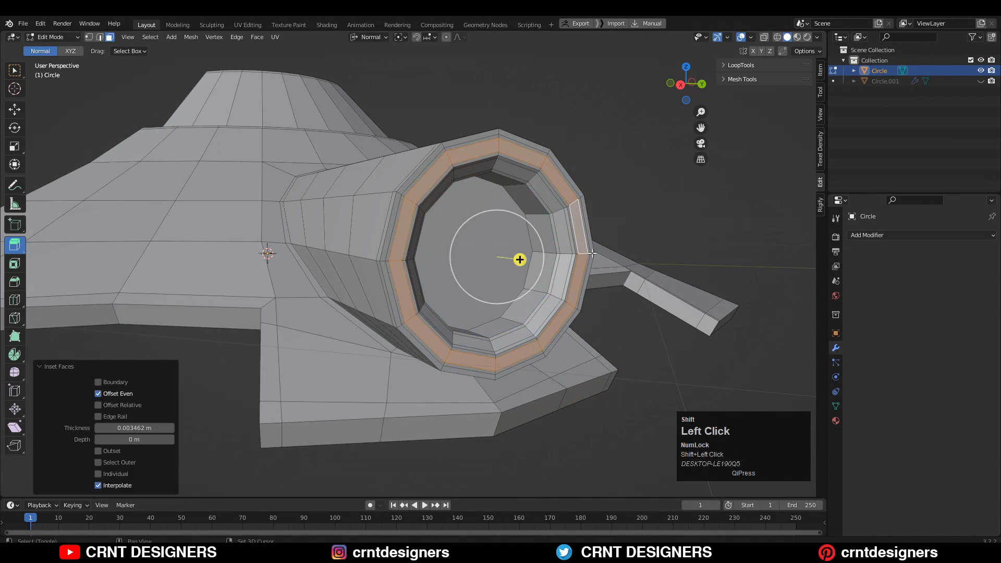
click(495, 266)
- Symmetrize the whole mesh across the X and Y axes to complete the full dome
key(Tab)
scroll(516, 276, down, 3)
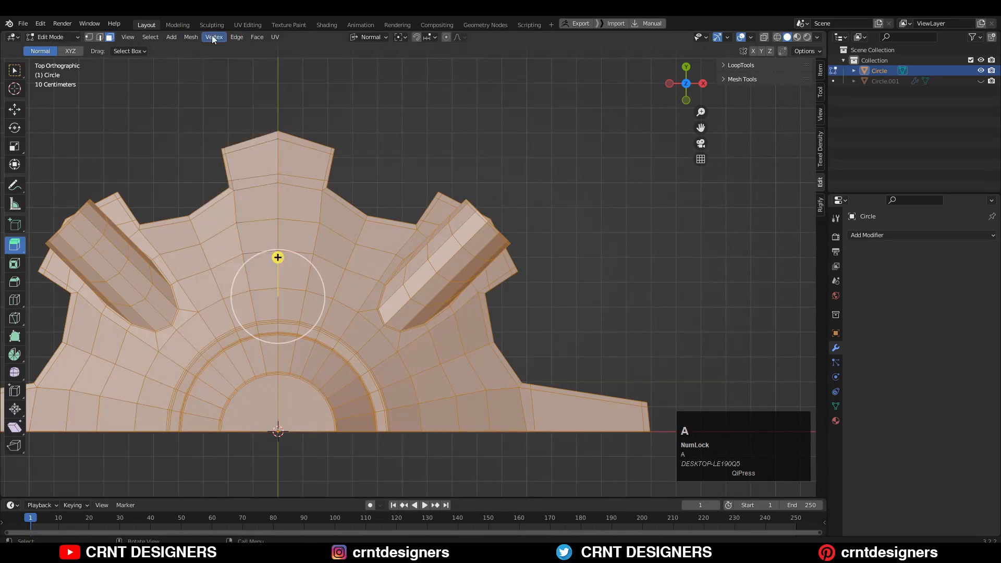
click(190, 37)
click(214, 194)
- Add three evenly spaced edge loops across each of the two long tabs on the X axis
middle_drag(280, 317, 318, 250)
key(ctrl+r)
click(514, 315)
middle_drag(514, 316, 559, 295)
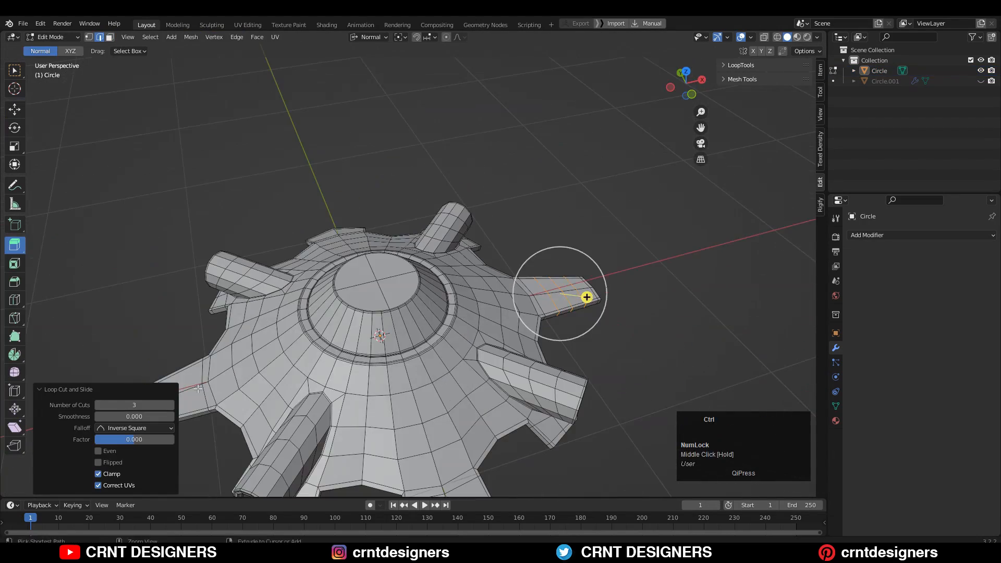
key(ctrl+r)
click(223, 333)
- Inset the central face on the underside and add two edge loops around the dome's inner slope
middle_drag(417, 292, 453, 90)
click(433, 169)
key(i)
key(ctrl+r)
scroll(510, 257, up, 1)
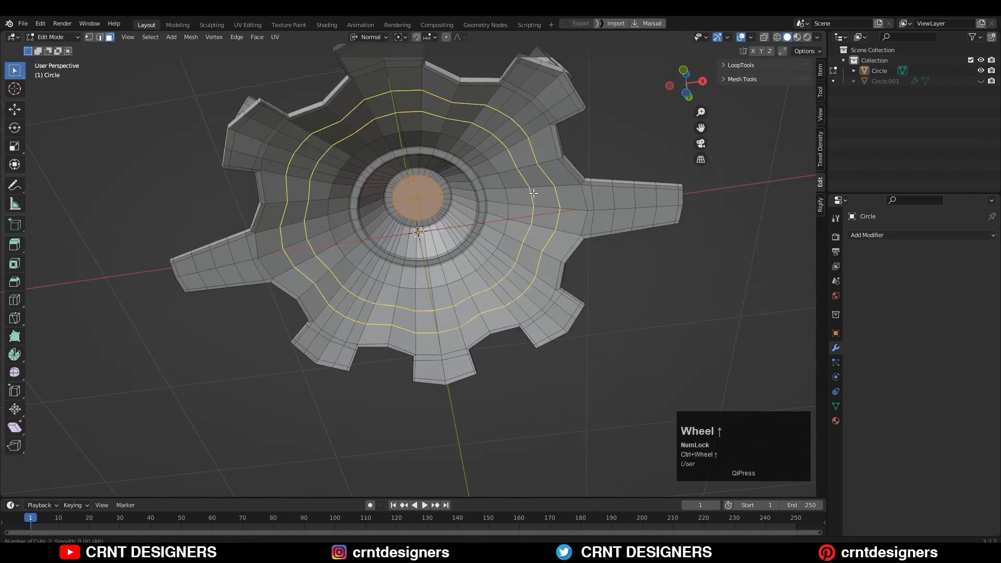
click(510, 258)
- Add edge loops around the dome's top slope, apply a level 2 subdivision to the object, and hide the viewport overlays
middle_drag(509, 257, 470, 125)
key(ctrl+r)
scroll(461, 216, up, 1)
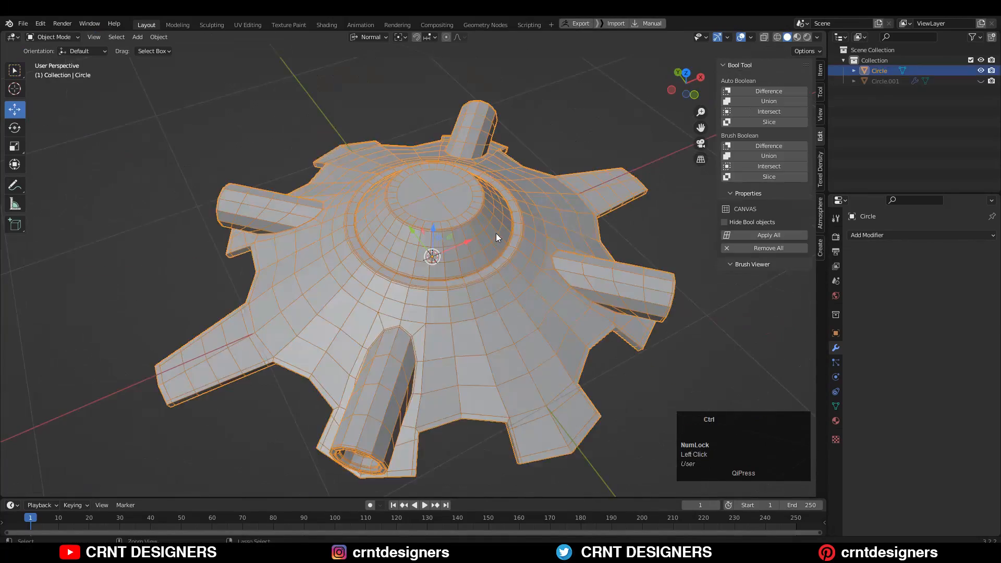
key(ctrl+2)
middle_drag(496, 233, 555, 143)
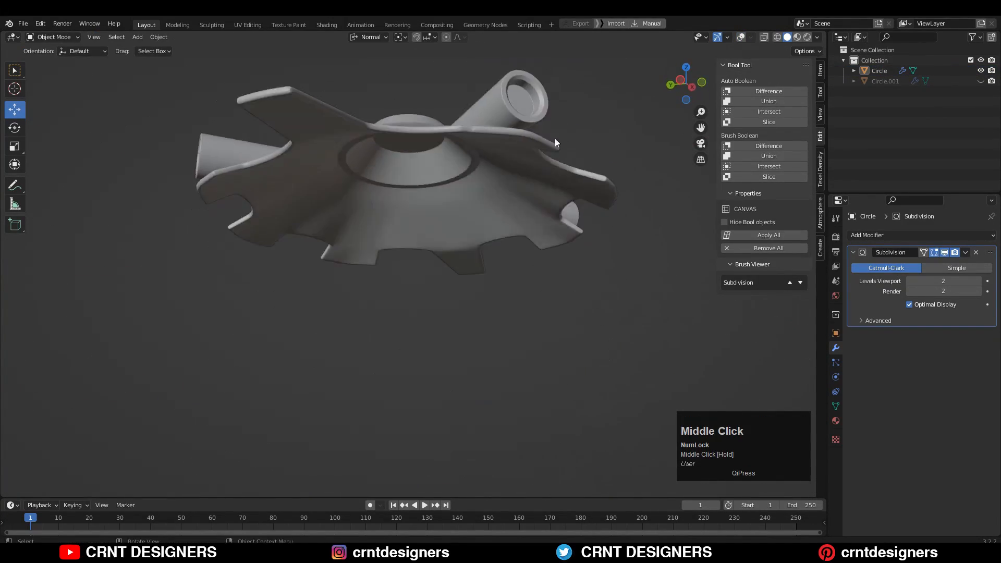
key(shift+alt+z)
scroll(472, 267, up, 3)
- Turn off the subdivision's edit-mode display and add supporting edge loops around the thickness of the dome's rim
key(Tab)
click(934, 252)
middle_drag(472, 267, 335, 240)
key(ctrl+r)
scroll(515, 168, down, 2)
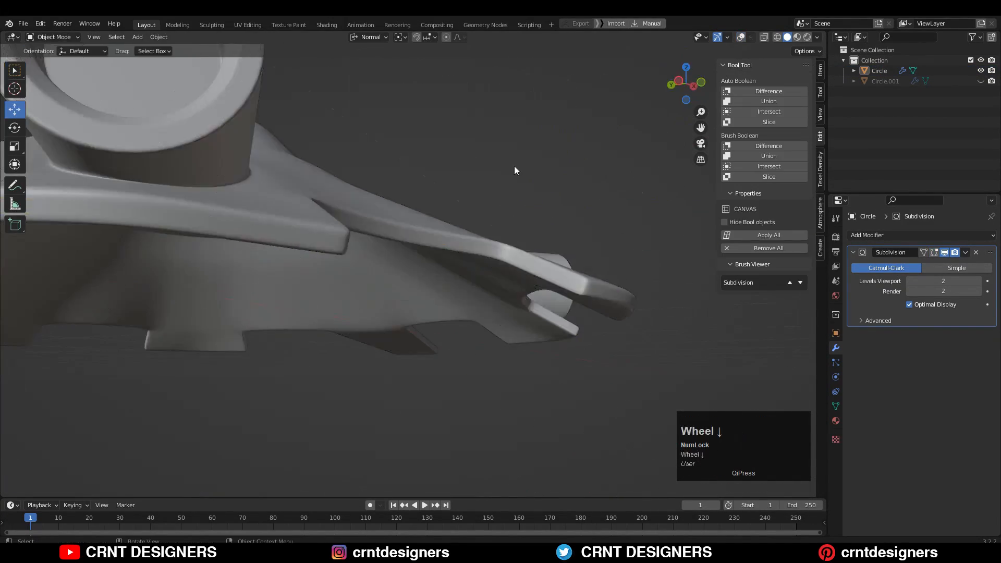
middle_drag(515, 167, 524, 290)
scroll(519, 255, up, 2)
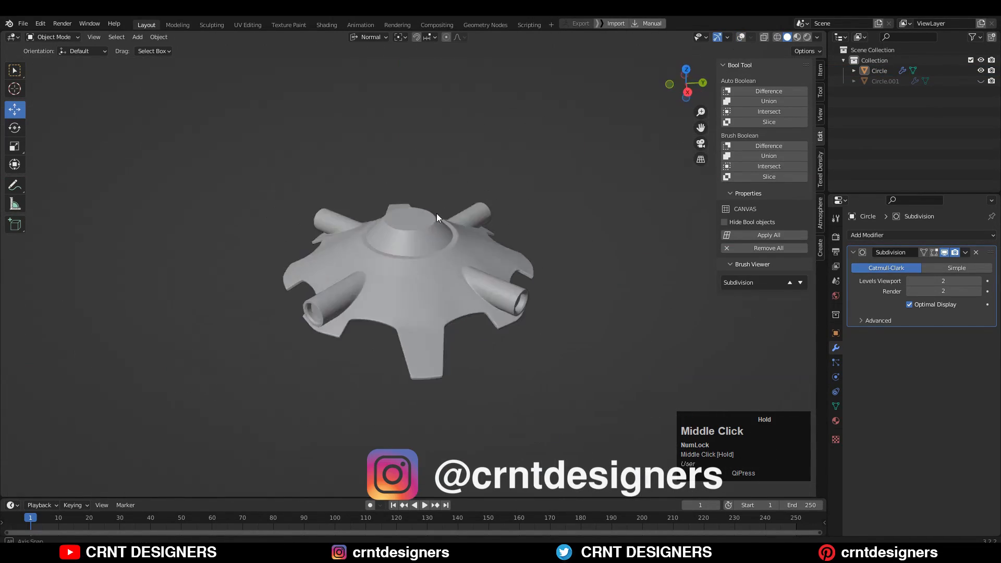
middle_drag(437, 214, 433, 308)
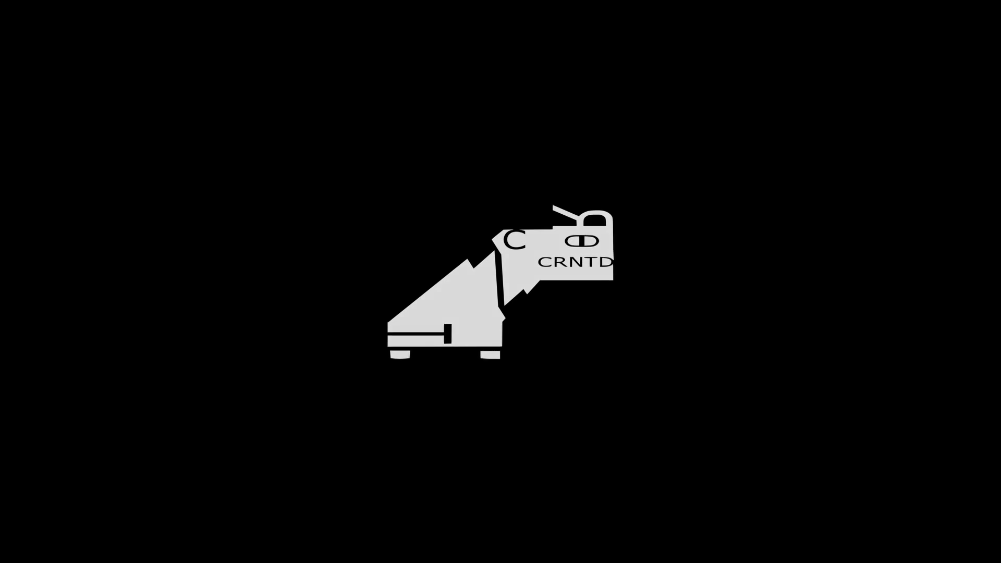